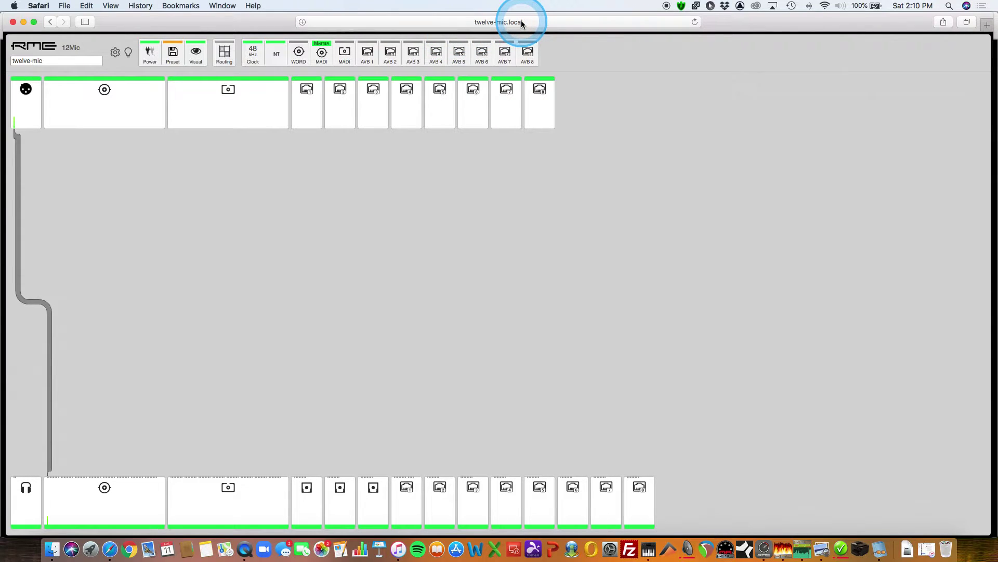
Switch to the 12Mic manual in Preview, read the USB 2.0 Type B Jack section, and return to the web remote in Safari.
key("super+Tab")
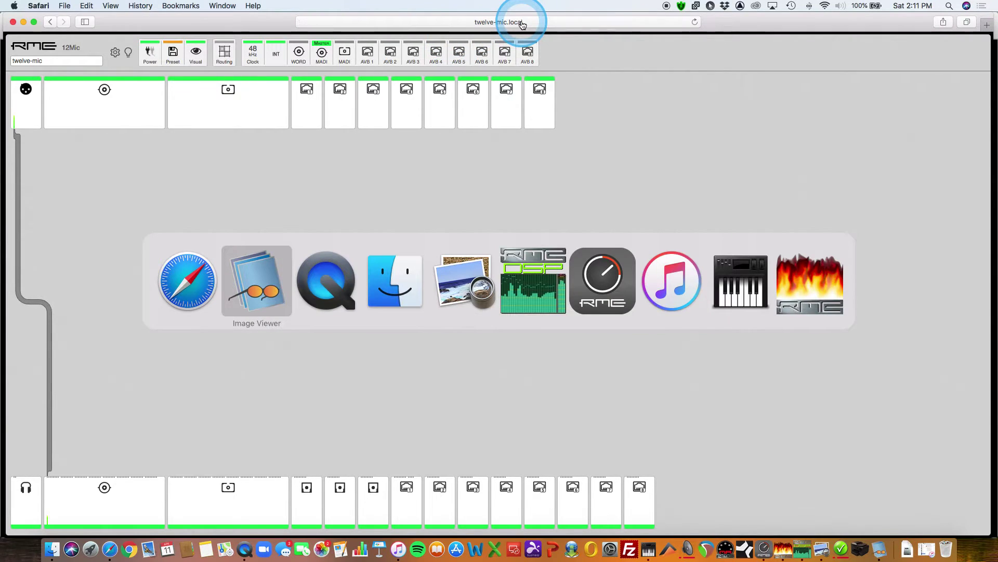
key("super+Tab")
key("super+Tab")
key("super+Tab")
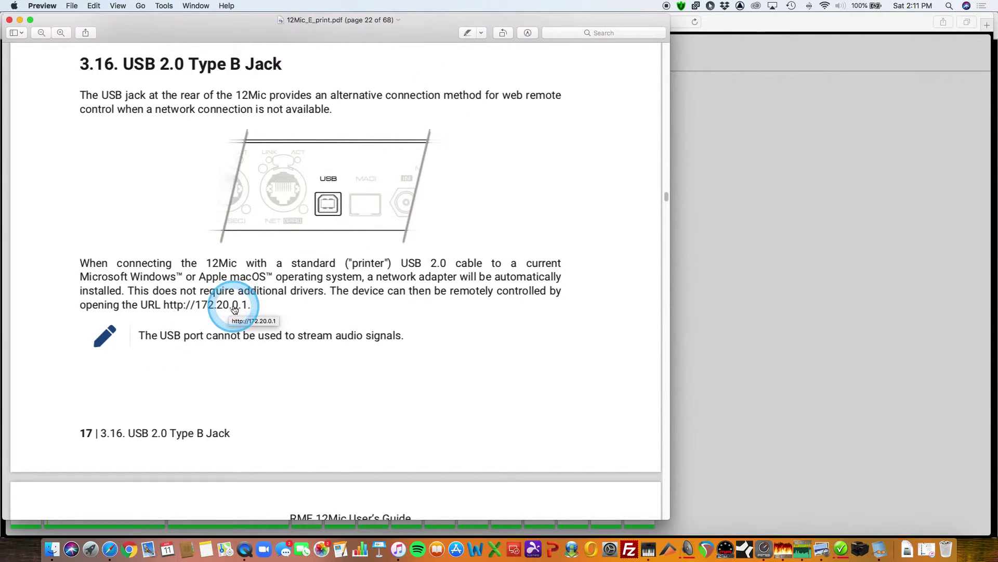
left_click(929, 322)
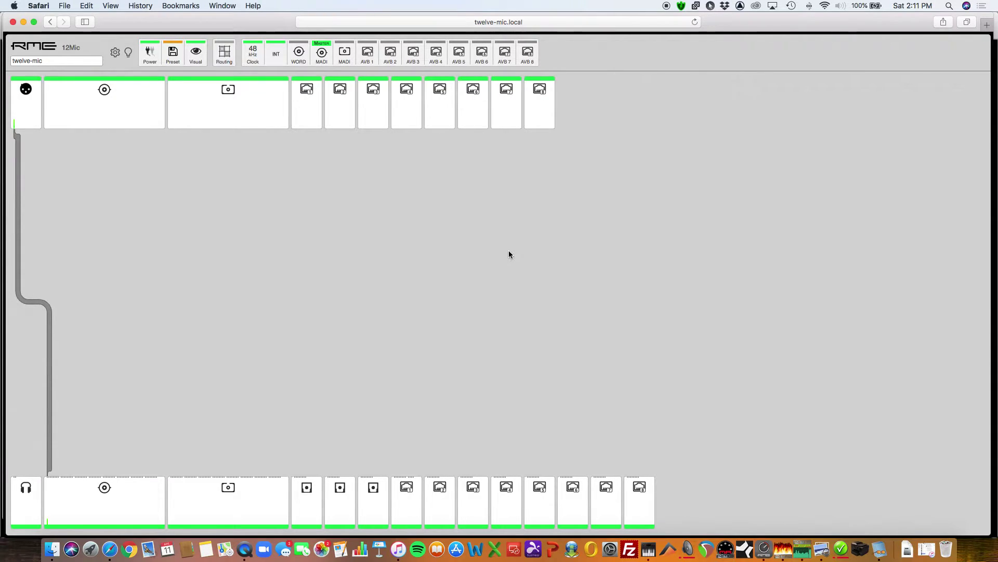
Review the device's firmware version and device name settings, close them, and trigger the device identification light.
left_click(76, 49)
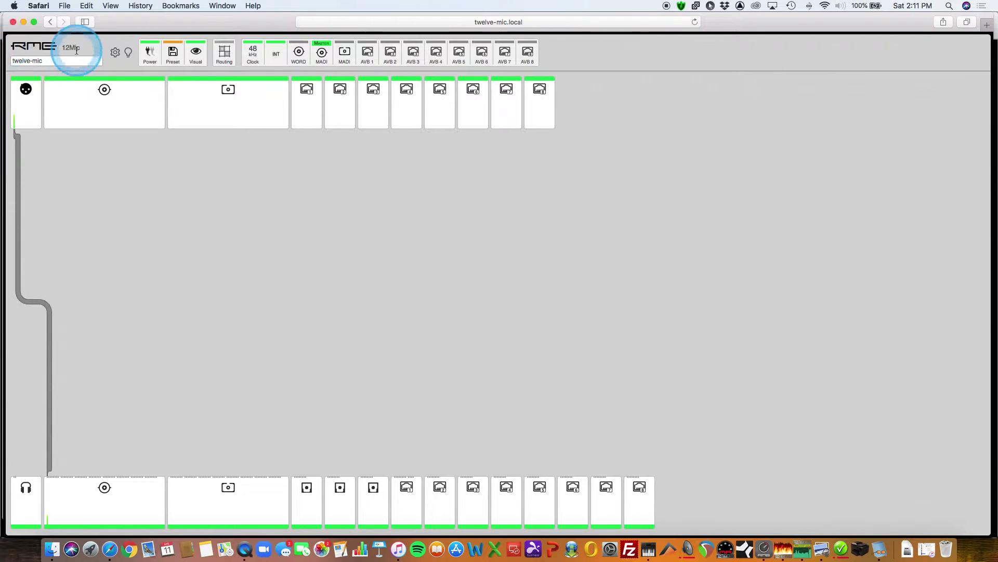
left_click(115, 54)
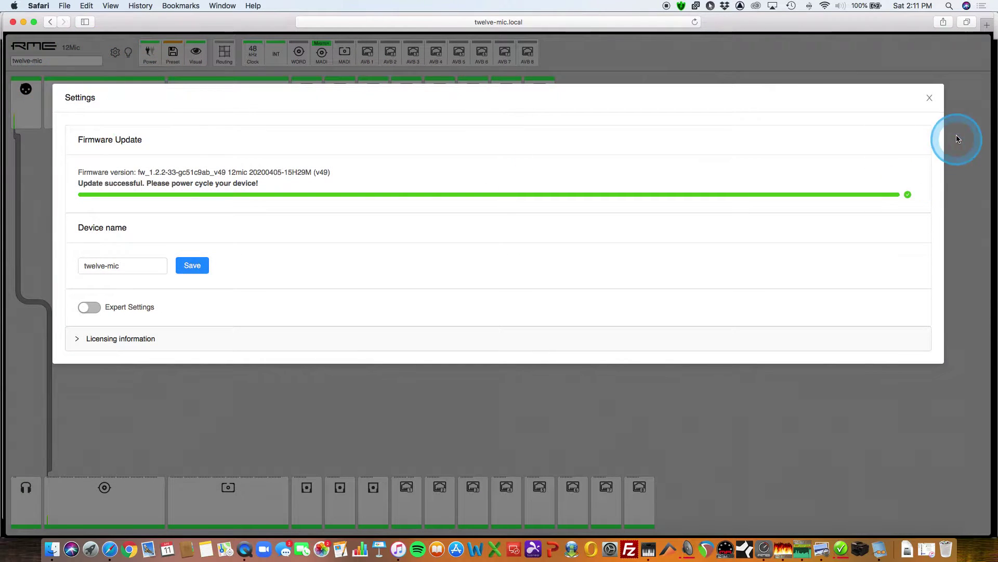
left_click(929, 98)
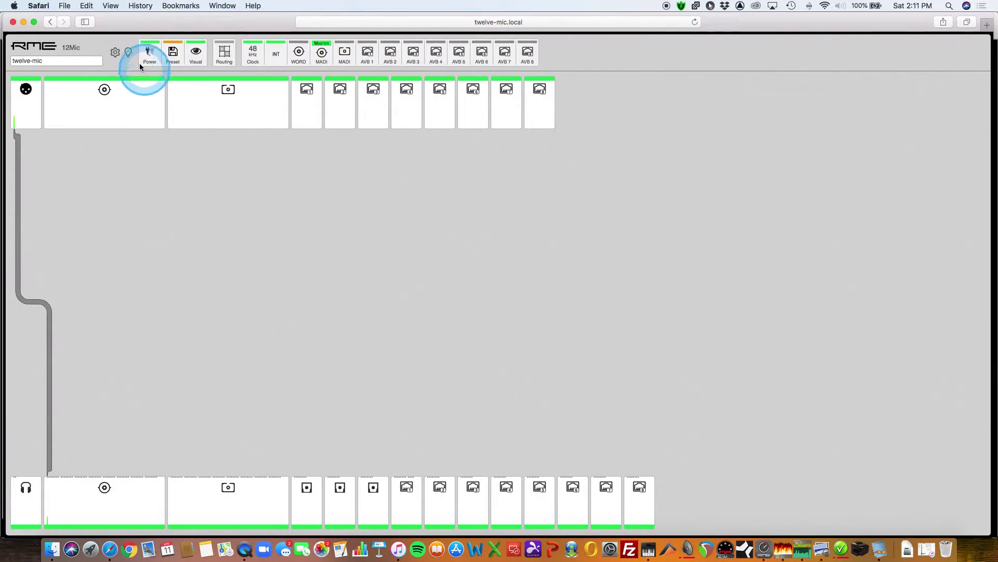
left_click(115, 53)
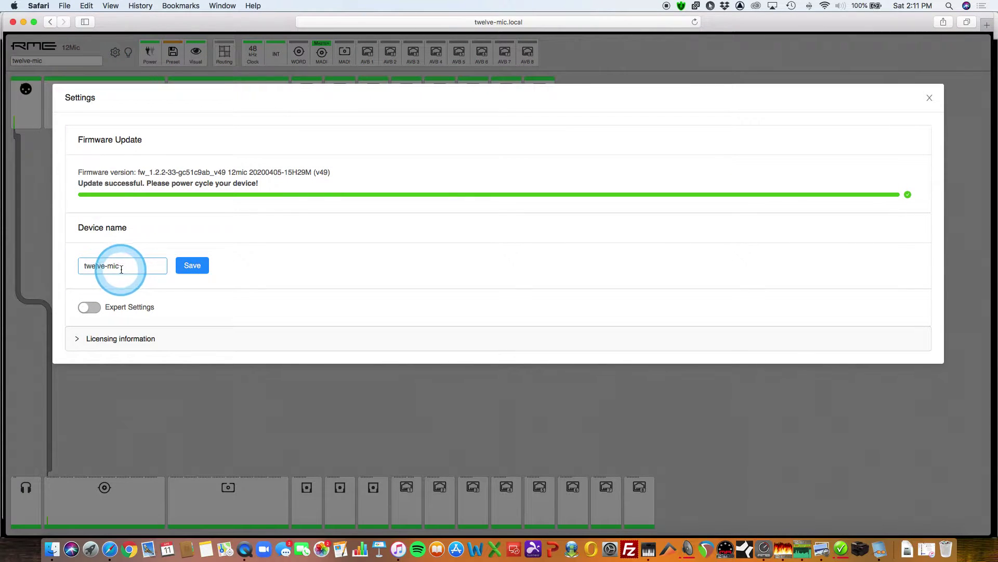
left_click(929, 97)
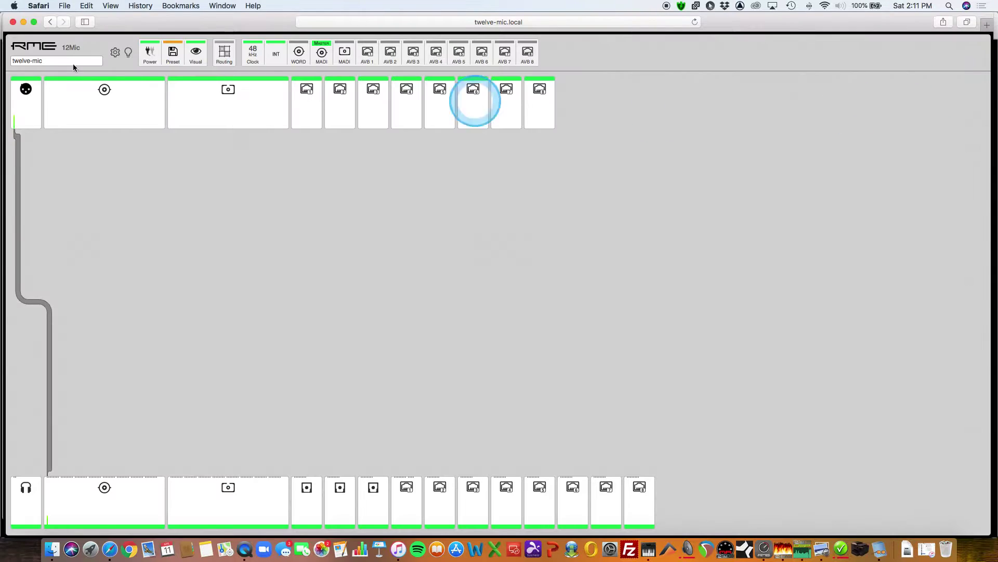
left_click(129, 56)
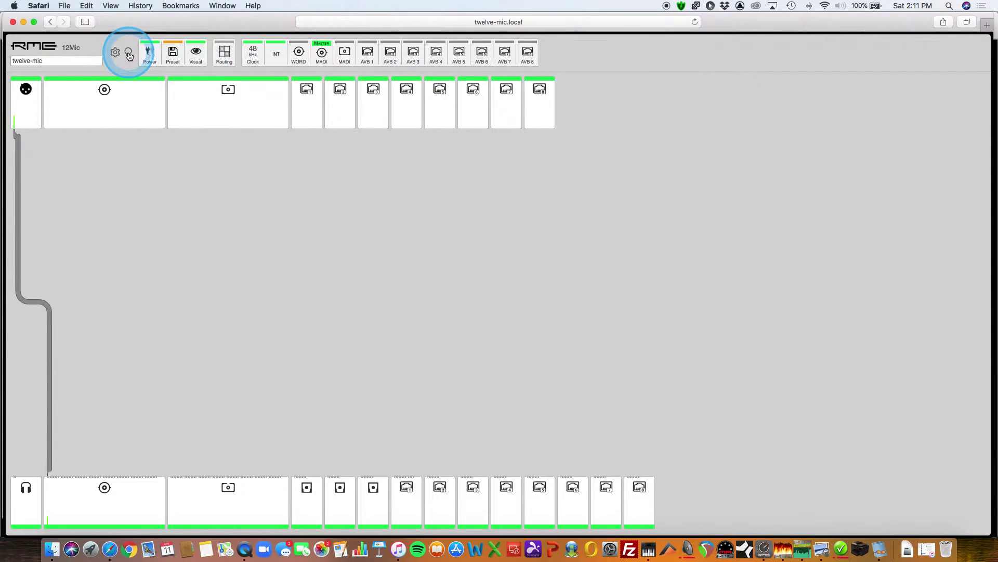
Review the preset list and the Visual Feedback options for the front panel and metering.
left_click(173, 54)
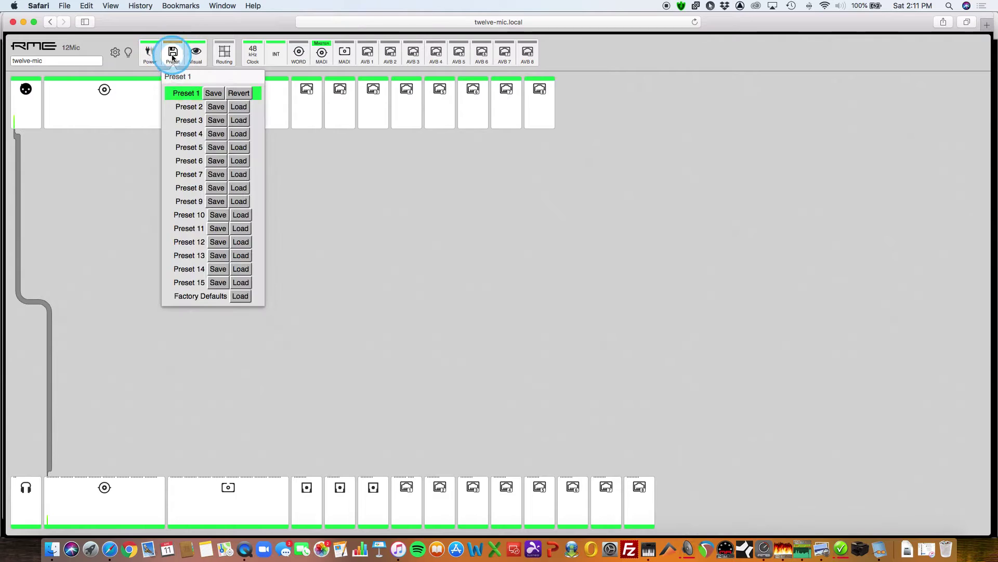
left_click(196, 55)
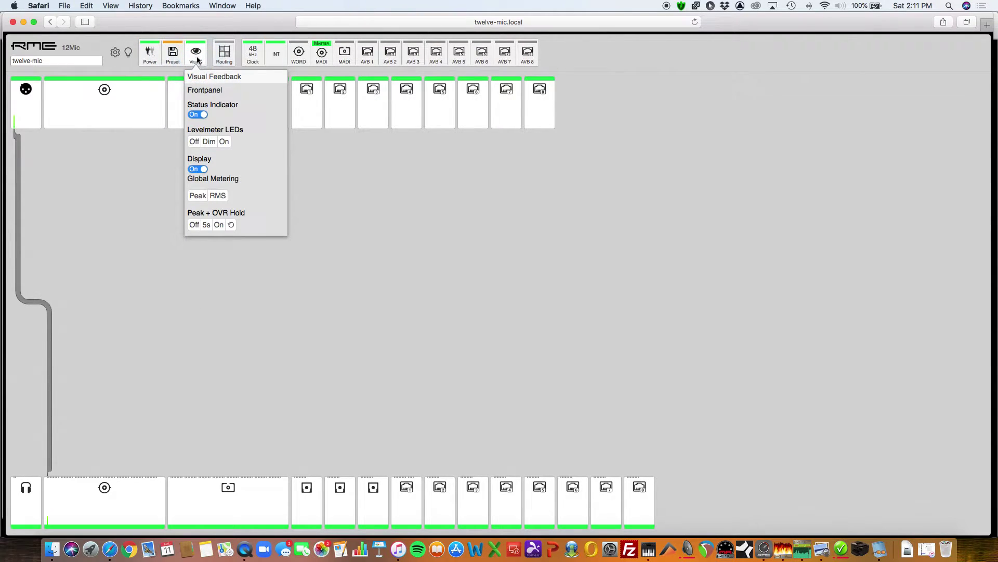
left_click(198, 58)
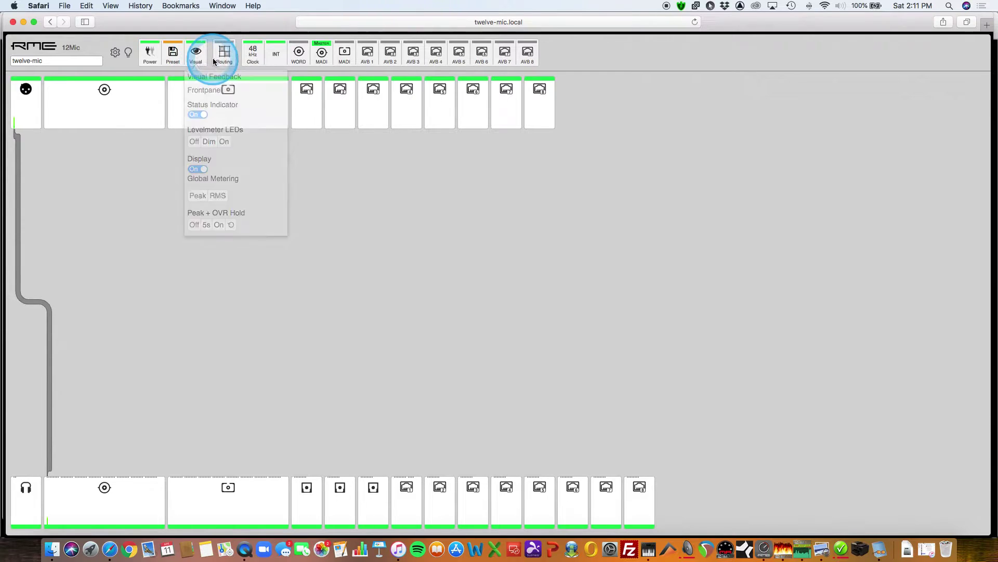
Examine the clock's sampling rate options and the status of the internal, word clock, MADI and AVB sync sources.
left_click(252, 58)
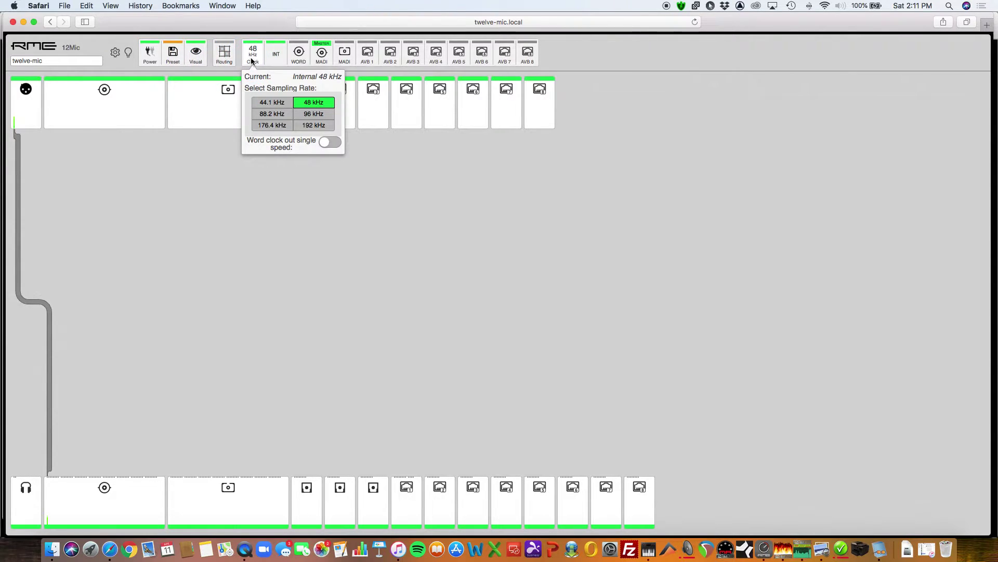
left_click(276, 54)
left_click(320, 50)
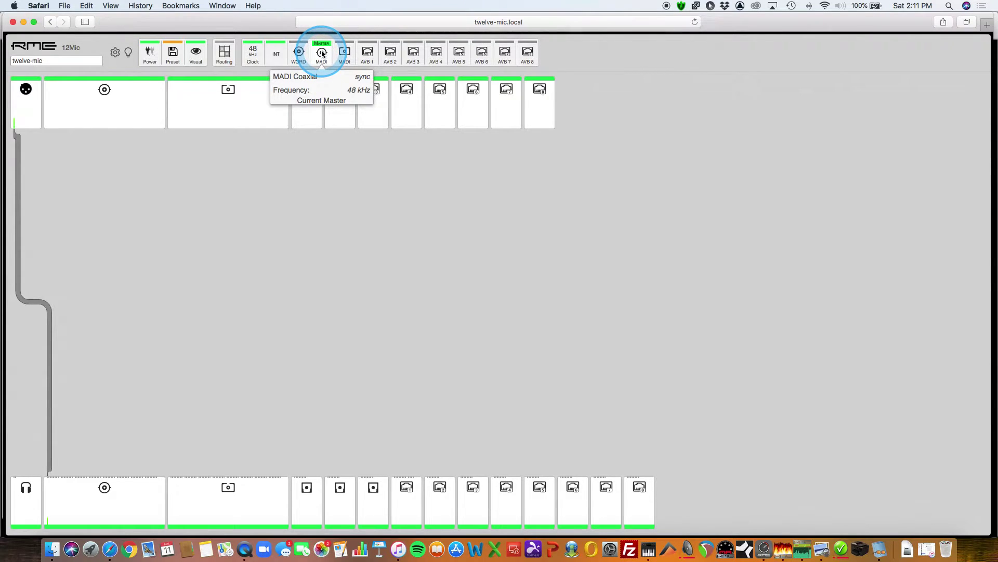
left_click(299, 55)
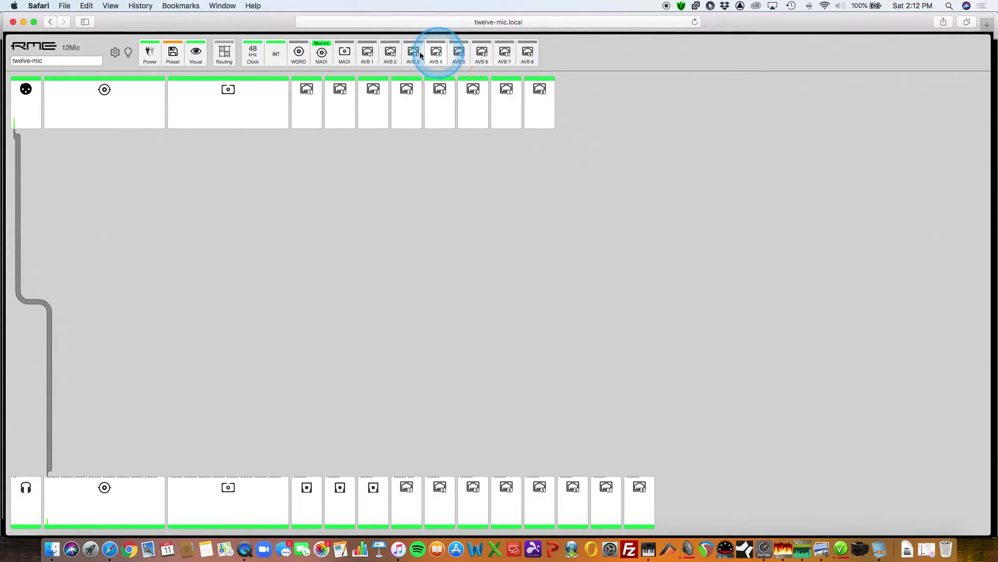
left_click(341, 55)
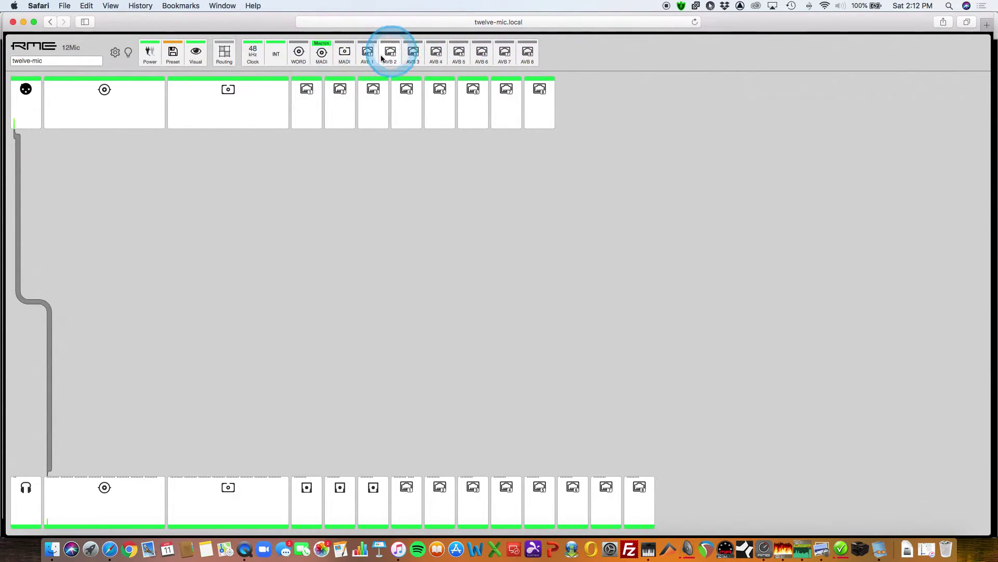
left_click(322, 54)
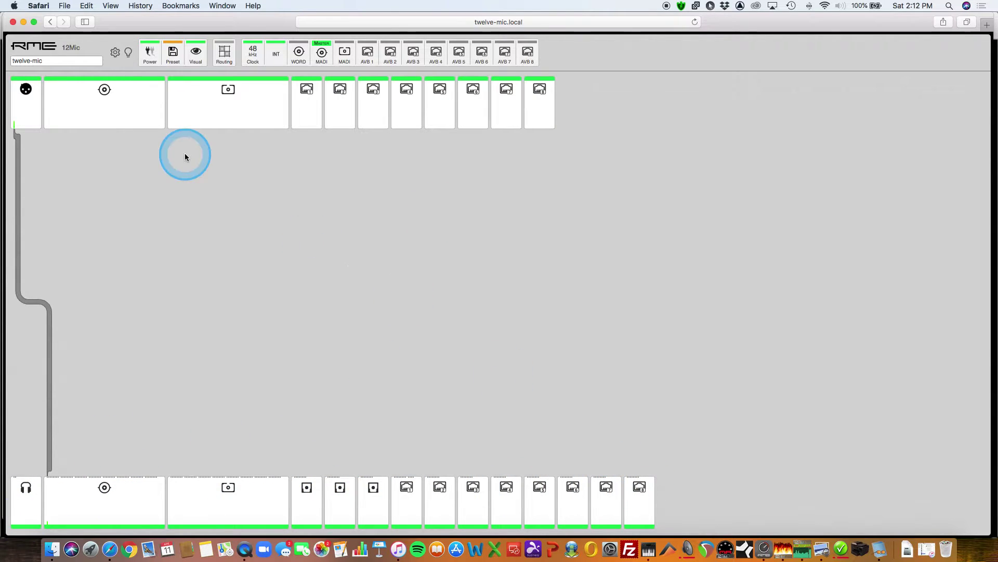
Inspect the channels of the Analog, MADI Coaxial, MADI Optical and AVB 1 input ports.
mouse_move(28, 113)
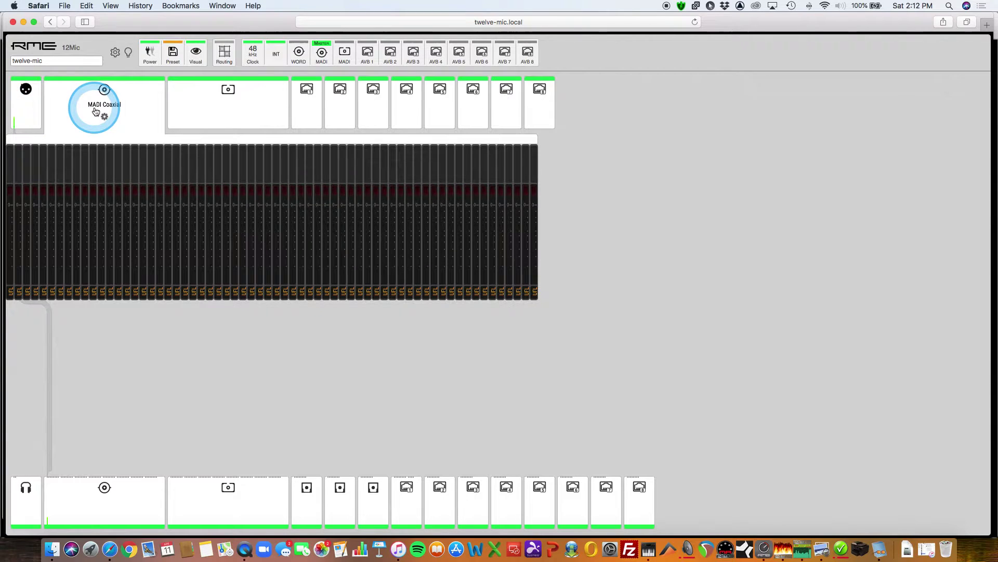
left_click(221, 115)
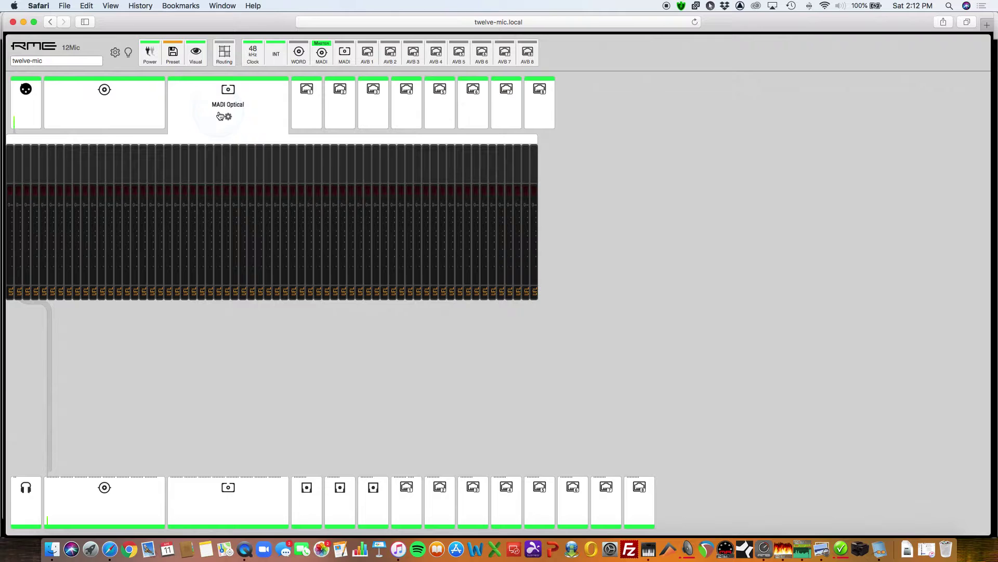
left_click(304, 117)
mouse_move(405, 108)
left_mouse_down()
mouse_move(306, 101)
mouse_move(421, 106)
mouse_move(413, 112)
left_mouse_up()
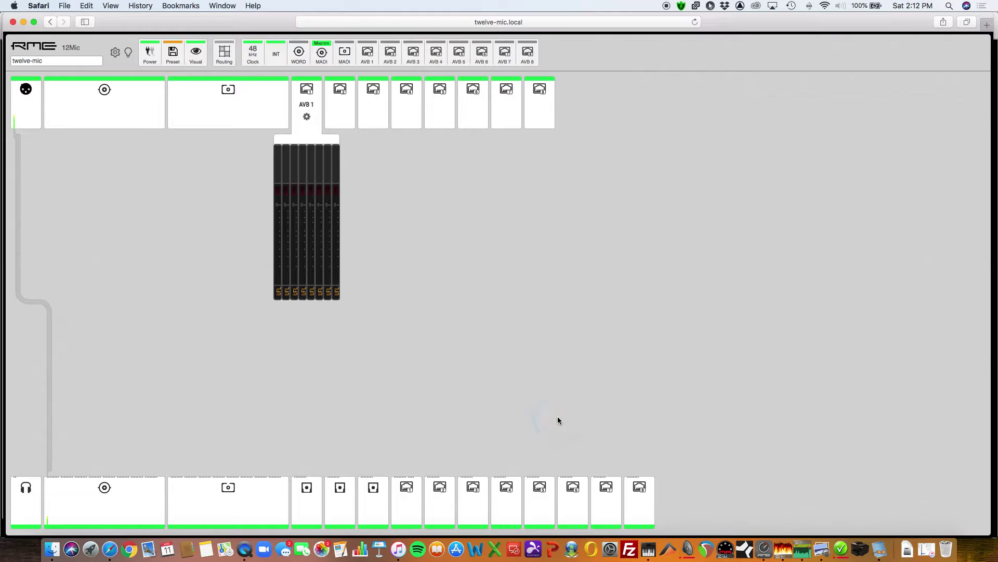
Inspect the phones output's level controls and the channels of the ADAT outputs.
left_click(32, 504)
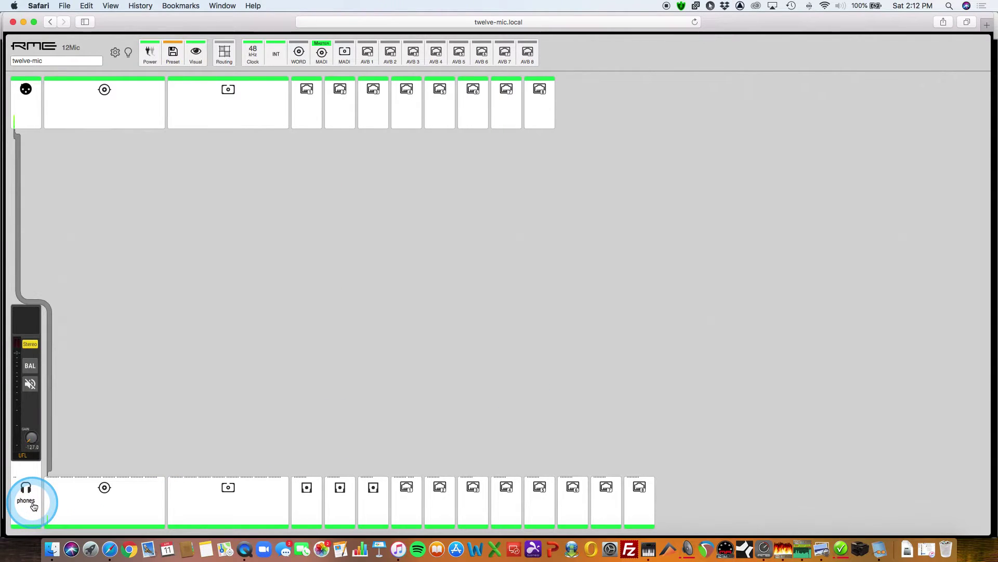
left_click(312, 515)
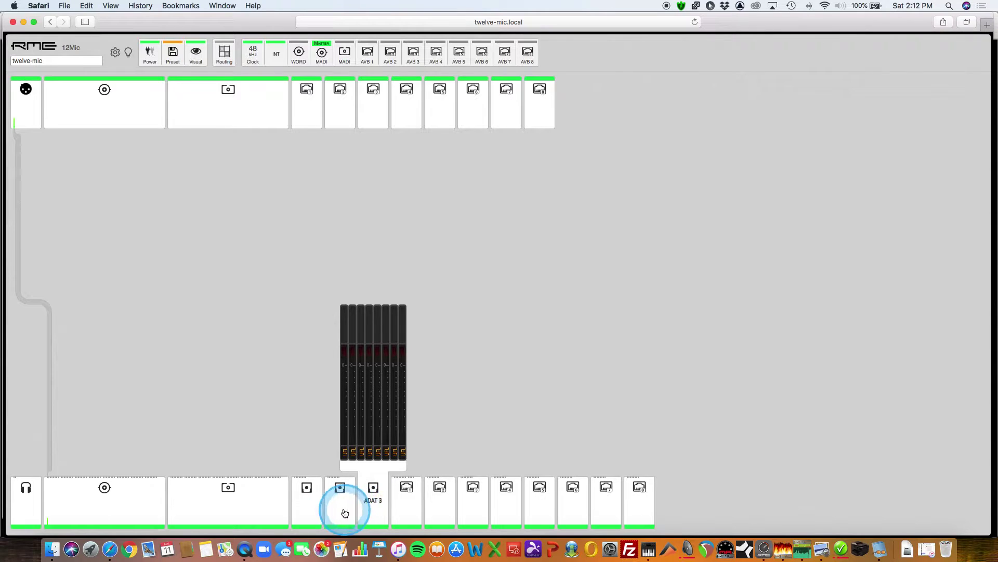
left_click(223, 431)
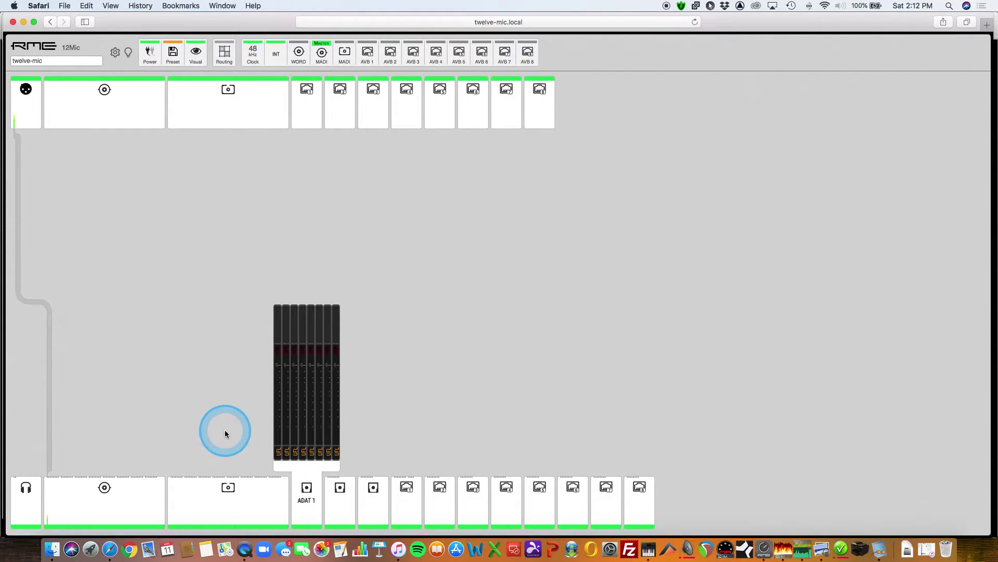
Turn on routing mode and show Analog input 1 connected to channel 1 of the MADI Coaxial output.
left_click(224, 54)
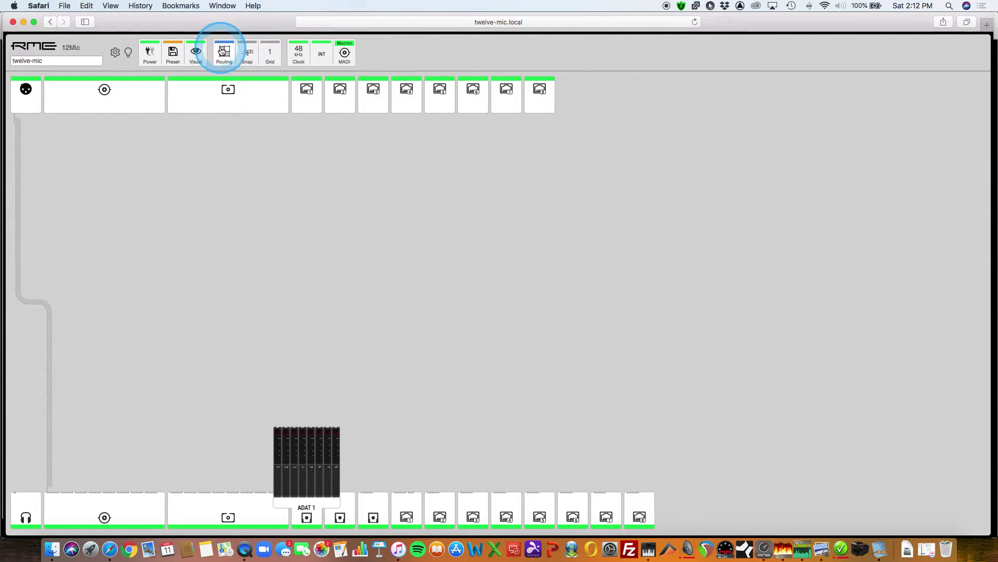
left_click(28, 103)
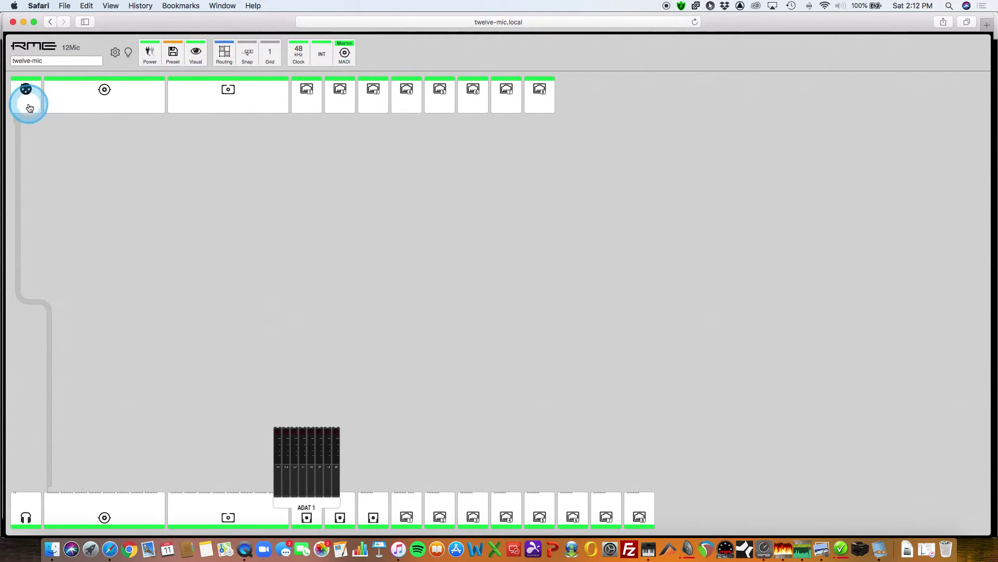
left_click(9, 170)
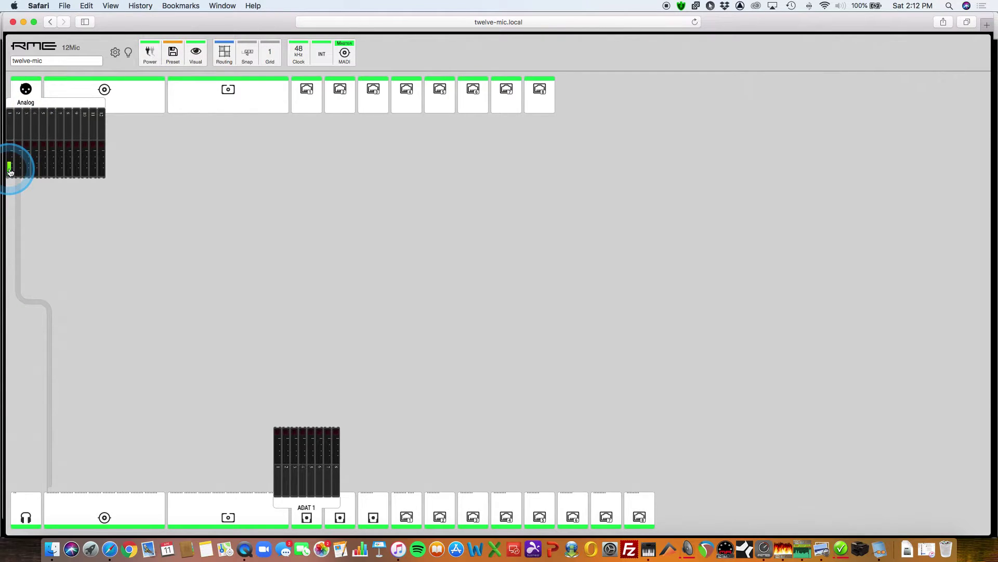
left_click_drag(10, 172, 93, 520)
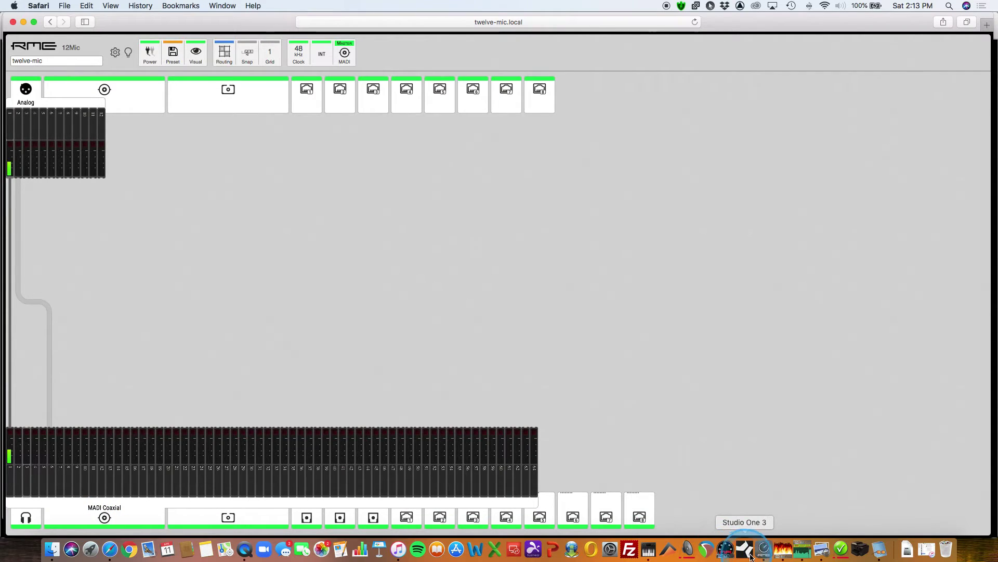
Switch to the RME mixer application to check it, and return to the 12Mic web remote in Safari.
left_click(767, 552)
mouse_move(361, 248)
left_mouse_down()
mouse_move(392, 111)
mouse_move(369, 130)
left_mouse_up()
left_click(532, 305)
left_click_drag(648, 462, 100, 330)
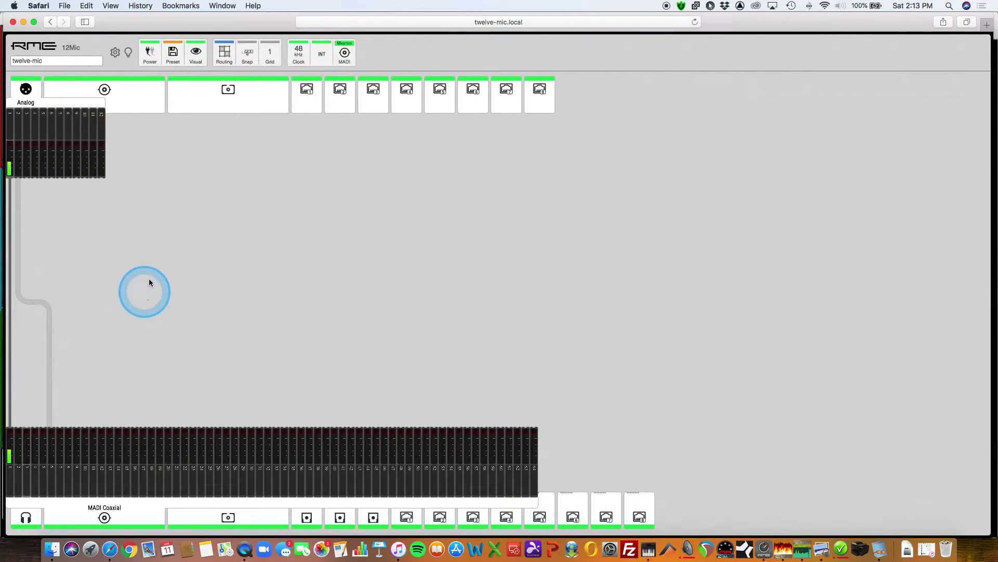
Compare the Analog channel strips with the routing view, and inspect the connection from the Analog inputs to the MADI Coaxial output.
left_click(225, 55)
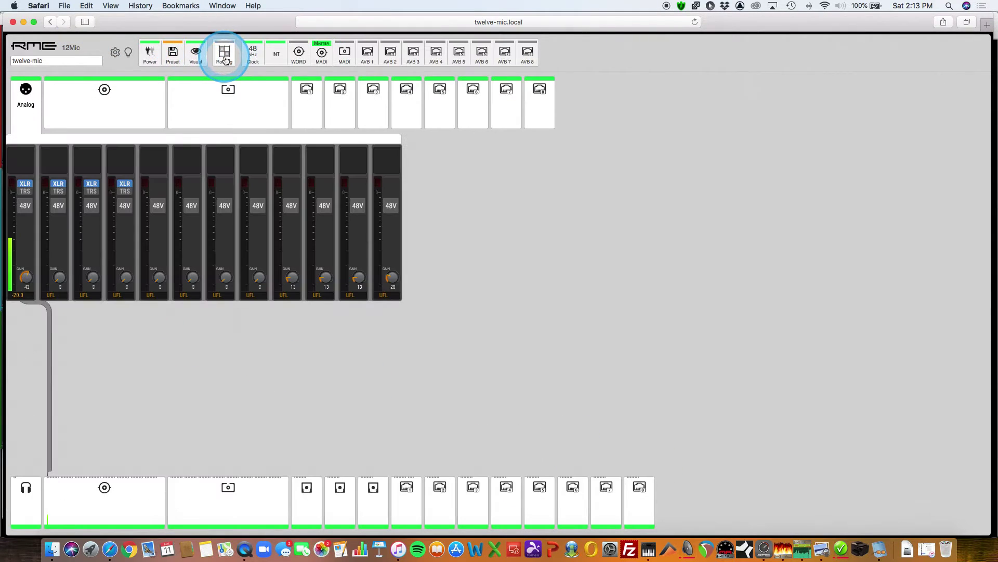
left_click(225, 55)
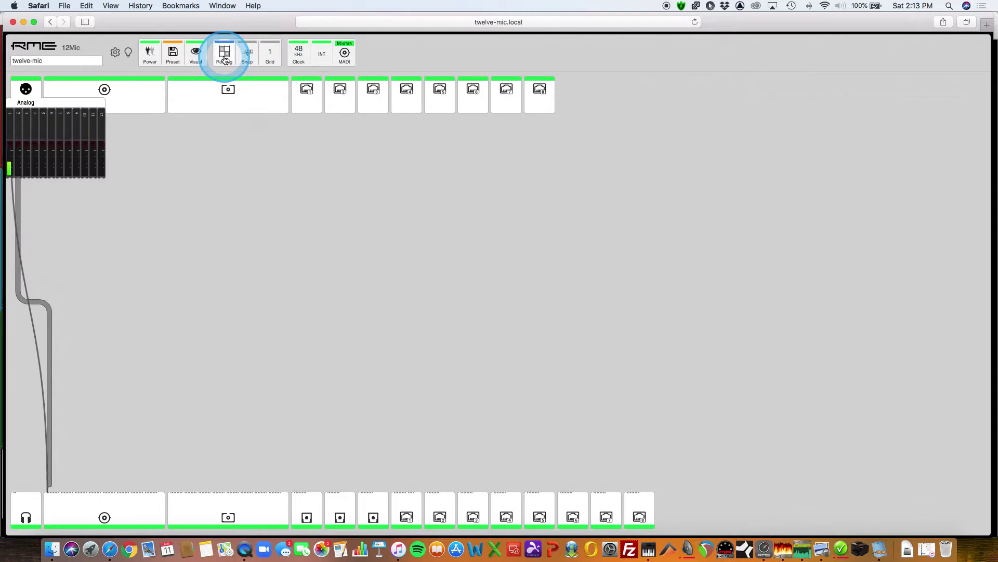
left_click(30, 86)
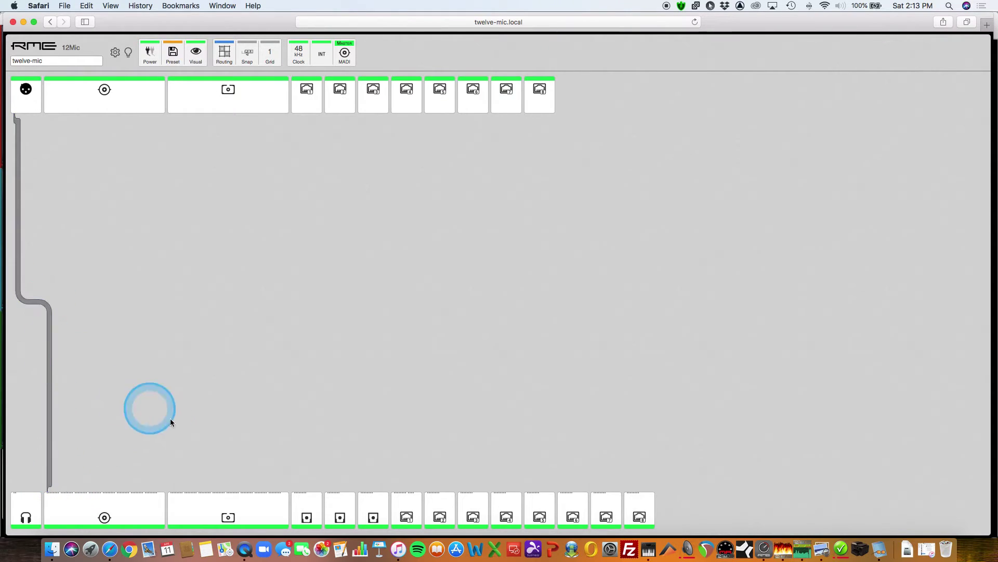
left_click(49, 377)
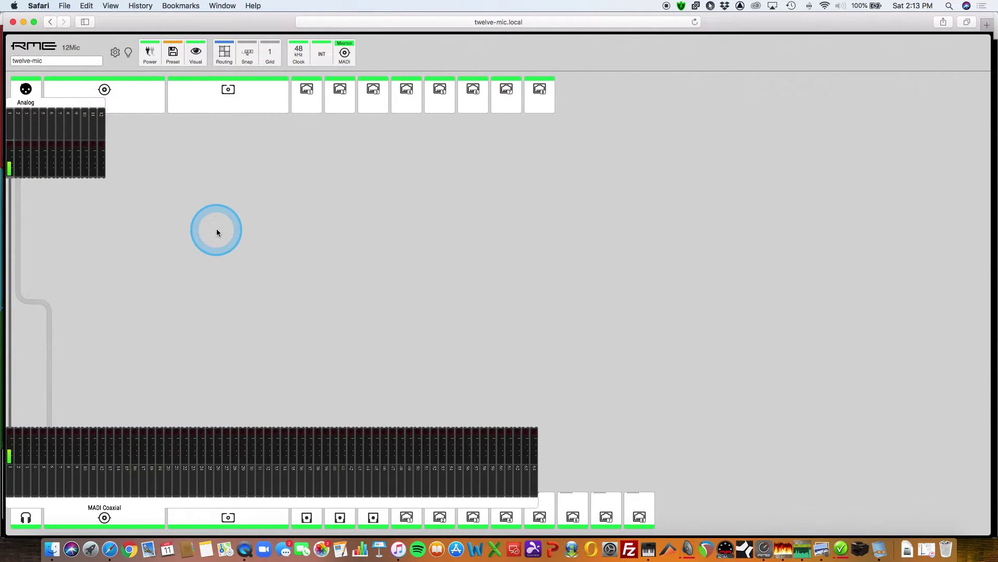
left_click(26, 89)
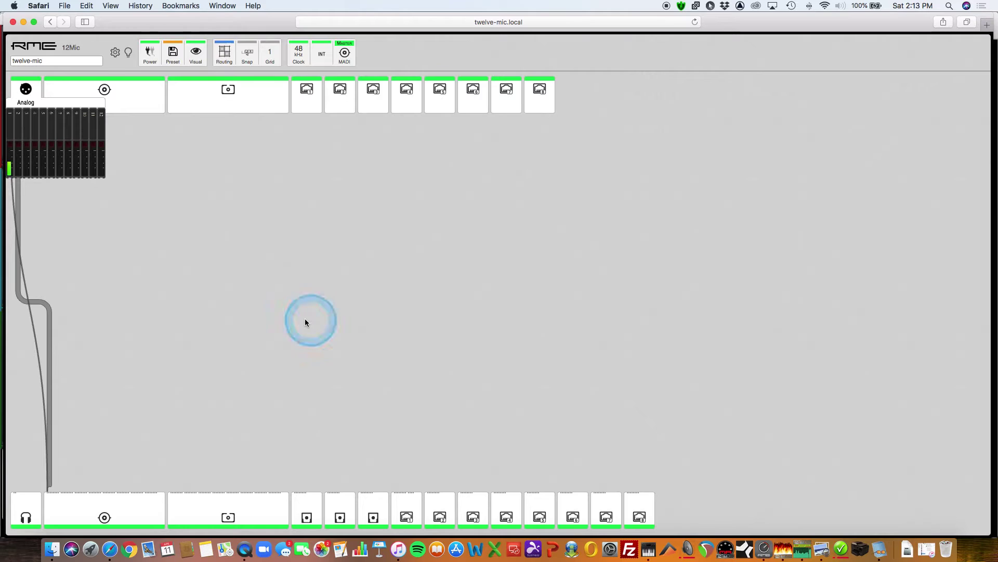
Set the routing grid to 2 channels.
left_click(276, 61)
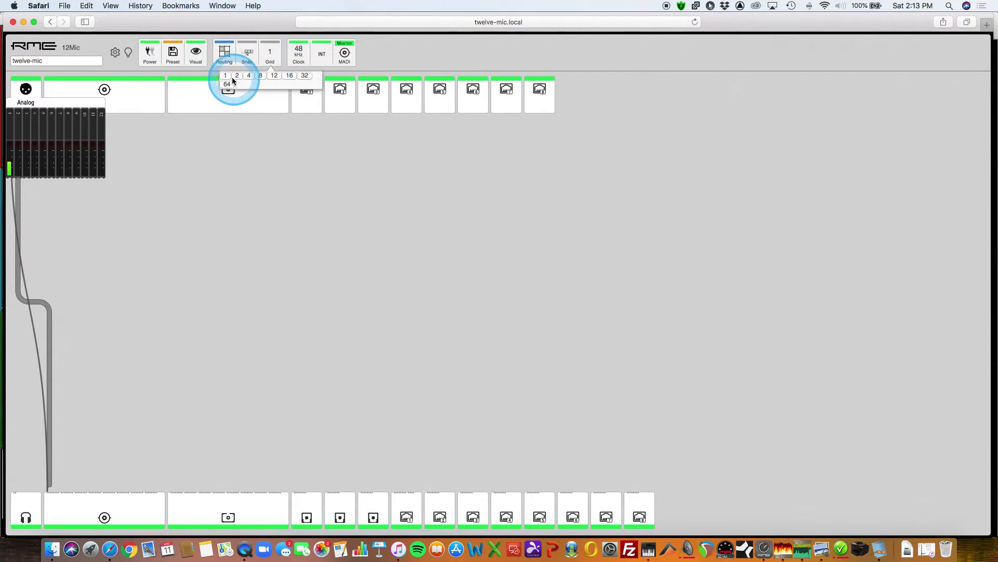
left_click(236, 76)
left_click(274, 66)
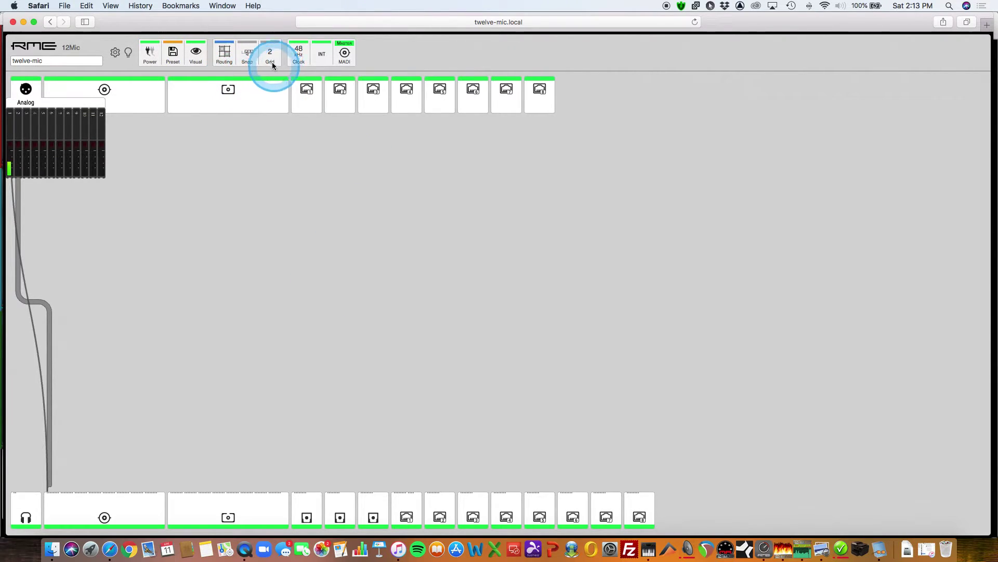
Route Analog inputs 1 and 2 to channels 1 and 2 of the phones output.
left_click_drag(61, 159, 186, 336)
left_click(77, 193)
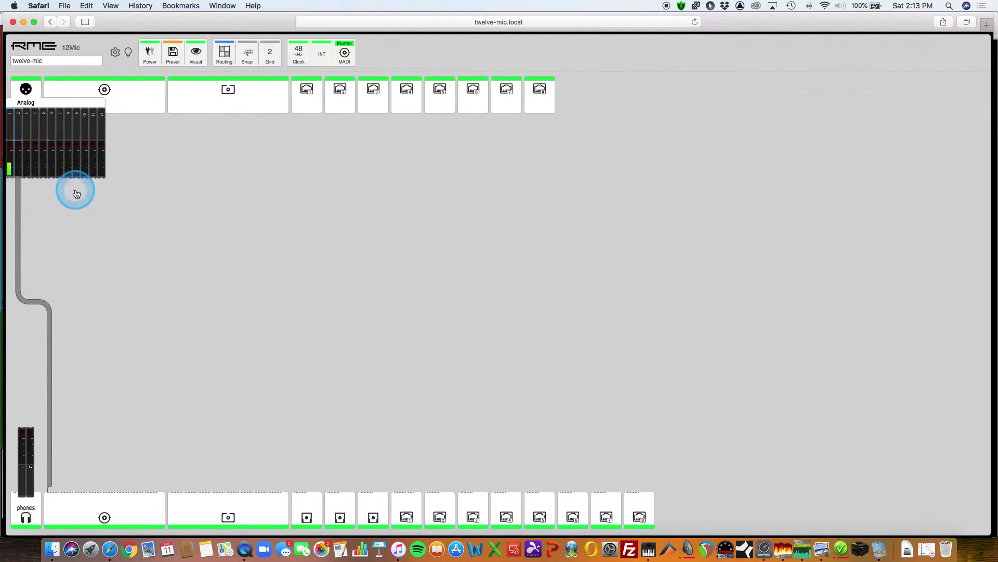
left_click(11, 166)
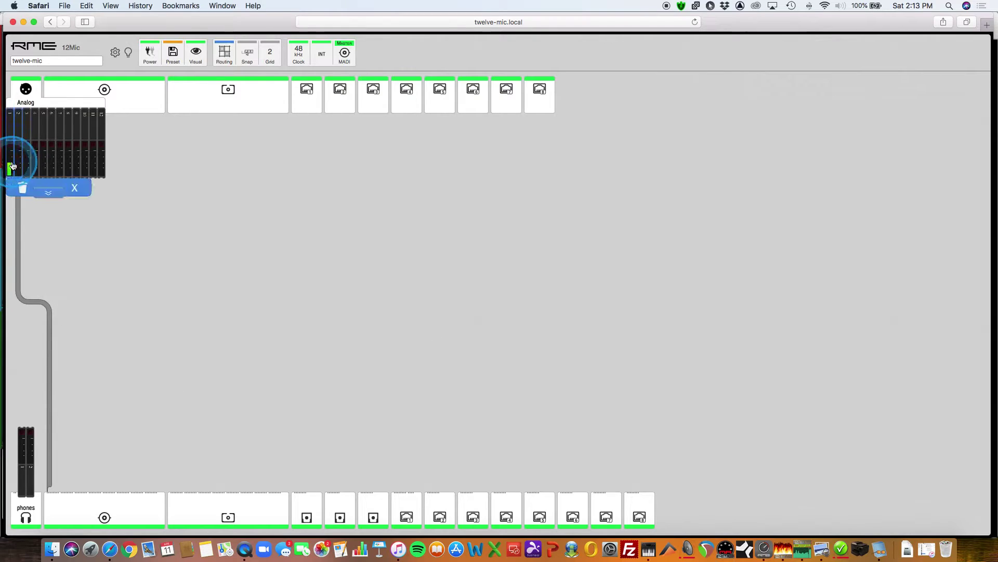
left_click_drag(32, 189, 26, 475)
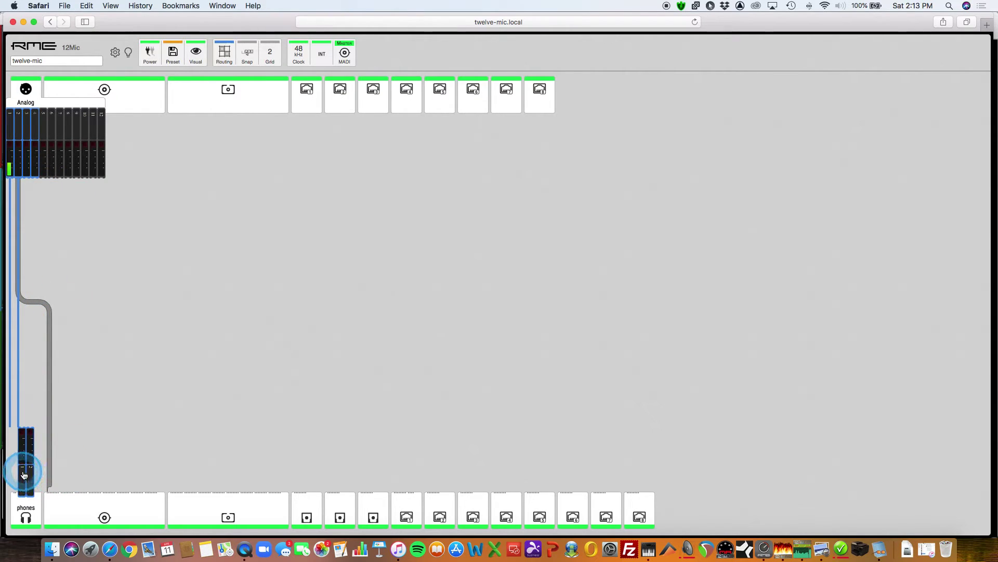
left_click(265, 435)
left_click(154, 459)
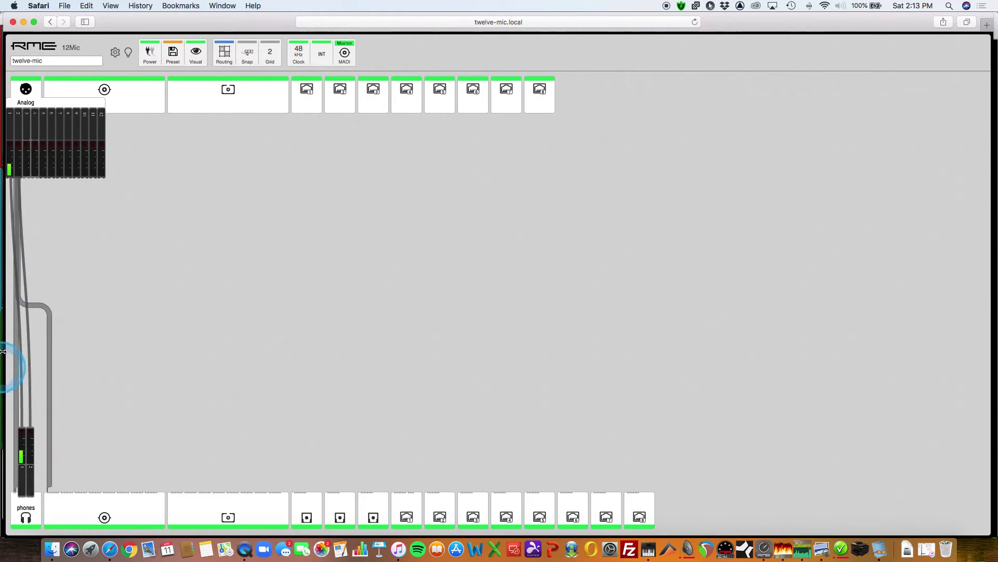
left_click_drag(28, 200, 21, 461)
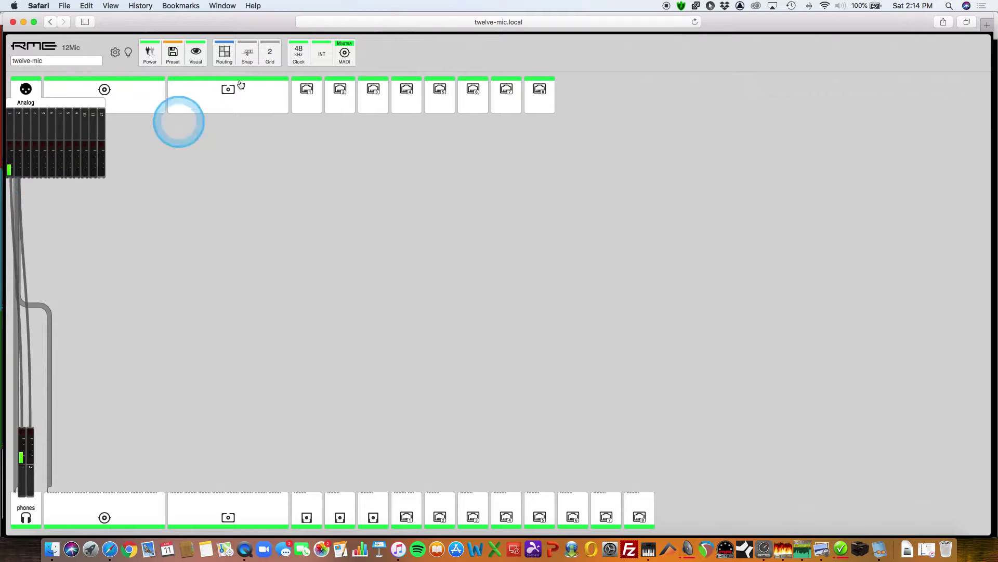
Set the routing grid to 1 channel and route Analog input 1 to channels 1, 2 and 3 of the ADAT 1 output.
left_click(270, 61)
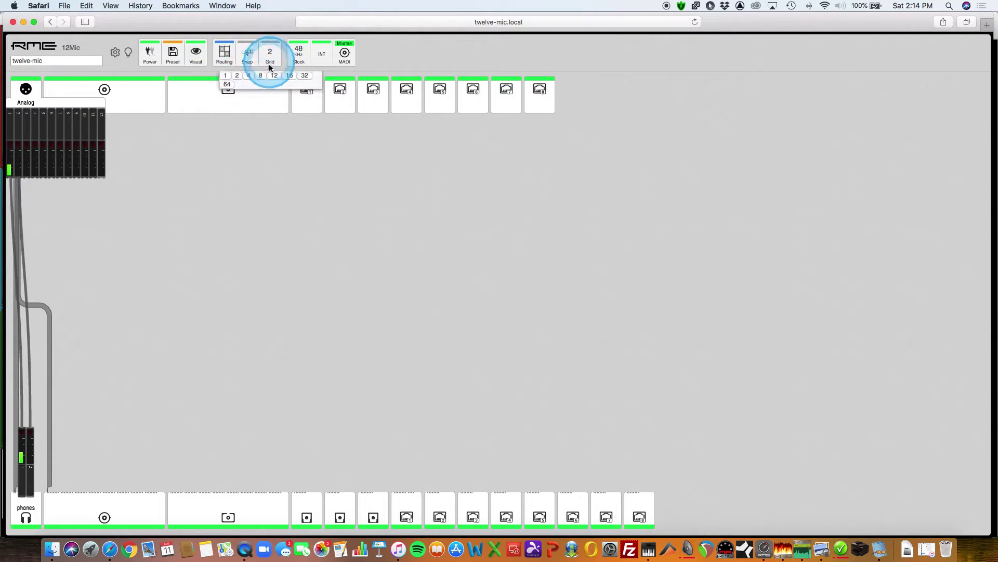
left_click(224, 76)
left_click_drag(61, 175, 9, 162)
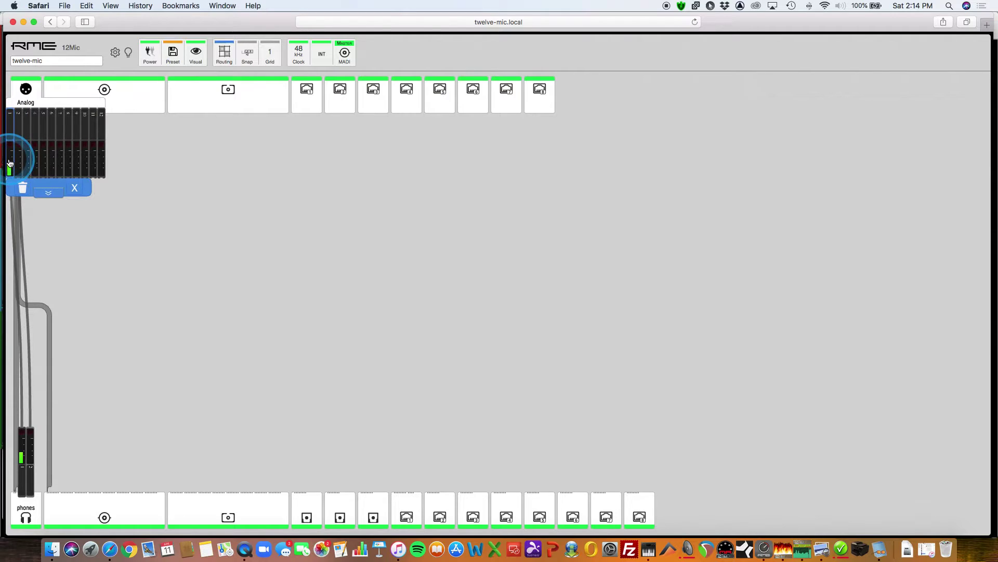
left_click_drag(45, 192, 286, 446)
left_click(426, 366)
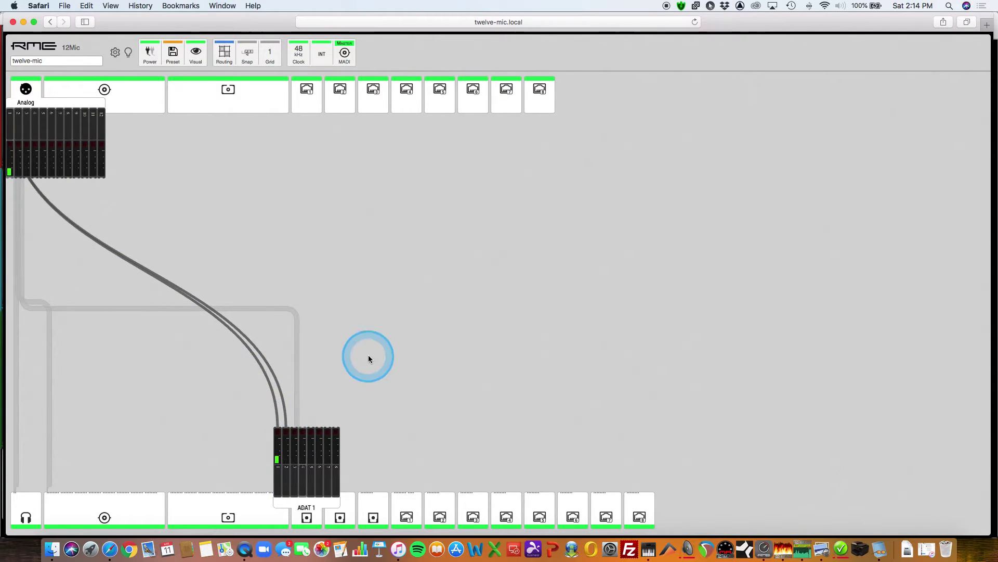
left_click_drag(357, 349, 300, 446)
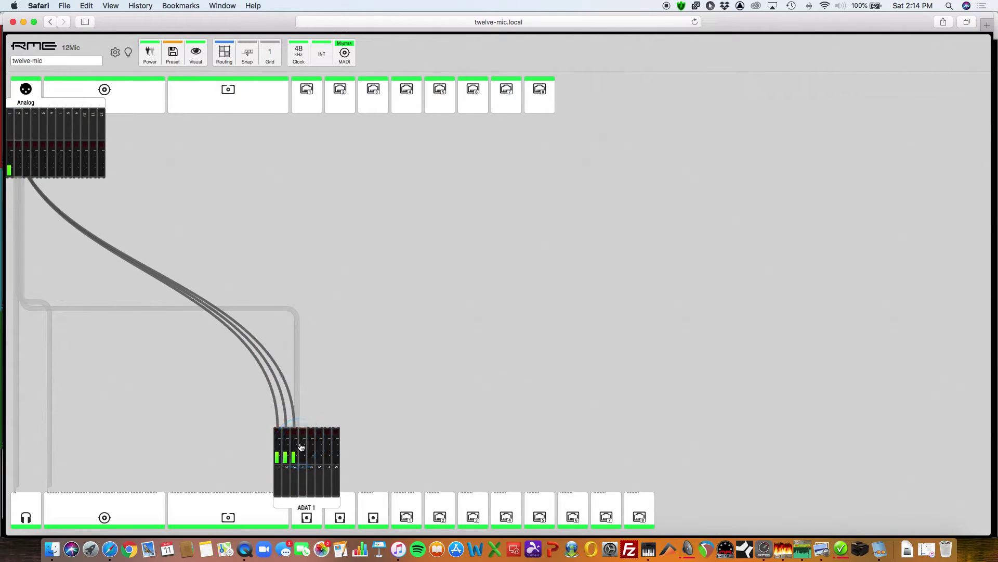
left_click_drag(510, 439, 660, 364)
left_click_drag(656, 359, 35, 213)
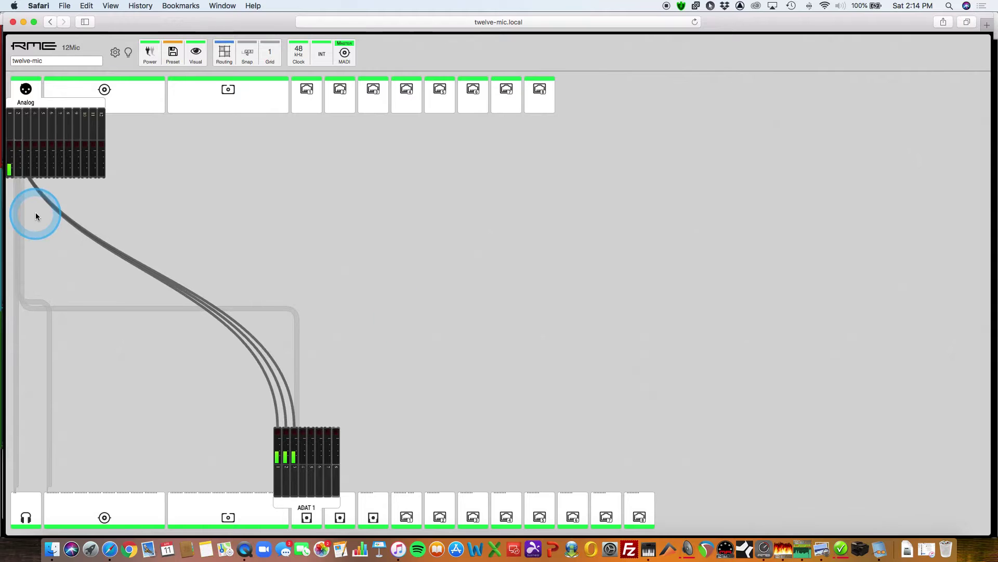
Route Analog input 1 to channel 1 of the AVB 1 output.
left_click(10, 171)
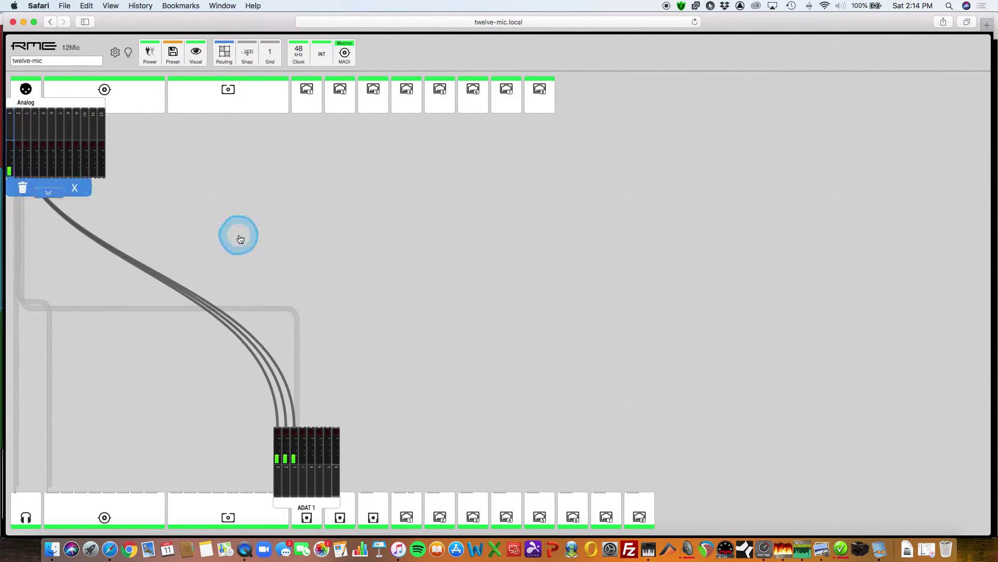
left_click_drag(50, 197, 357, 482)
left_click(431, 455)
left_click(670, 317)
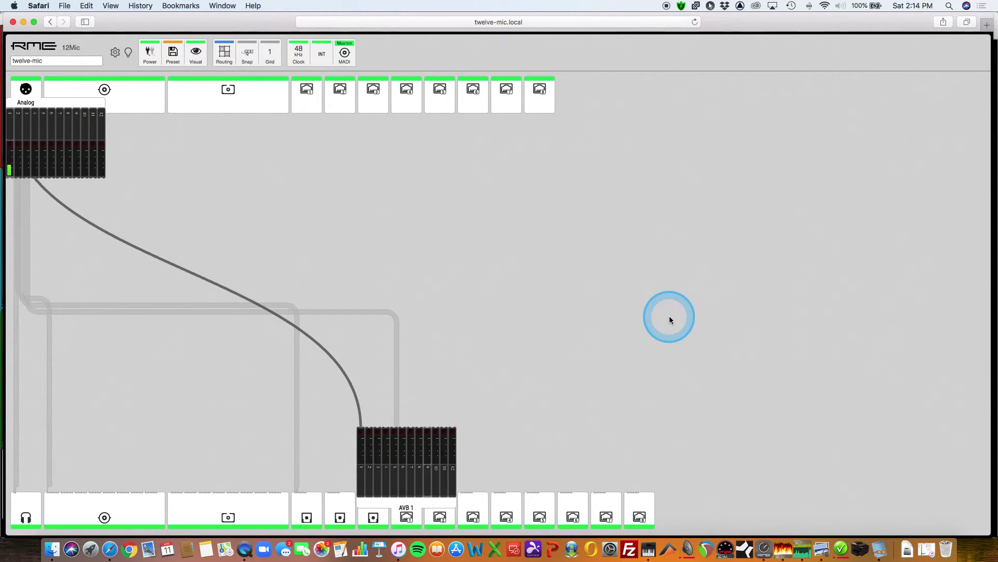
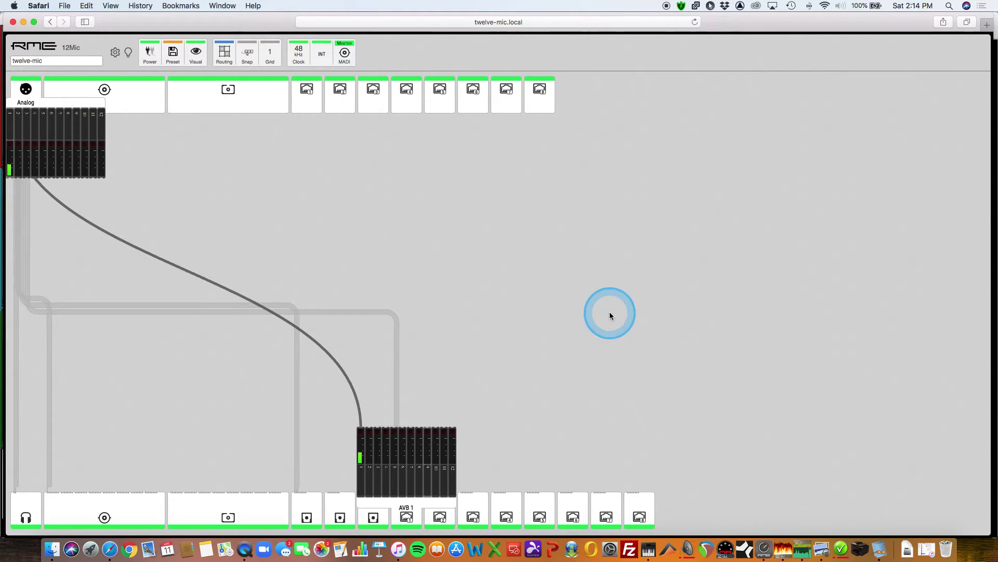
Review the 12Mic and Digiface Dante setup diagram in Image Viewer, and switch to the TotalMix FX mixer.
key("super+Tab")
key("super+Tab")
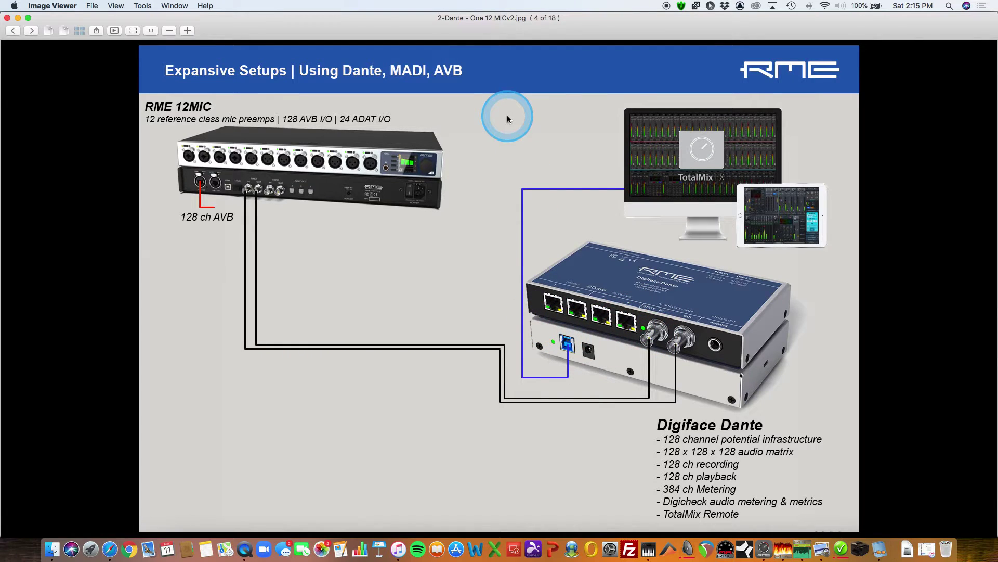
left_click(763, 549)
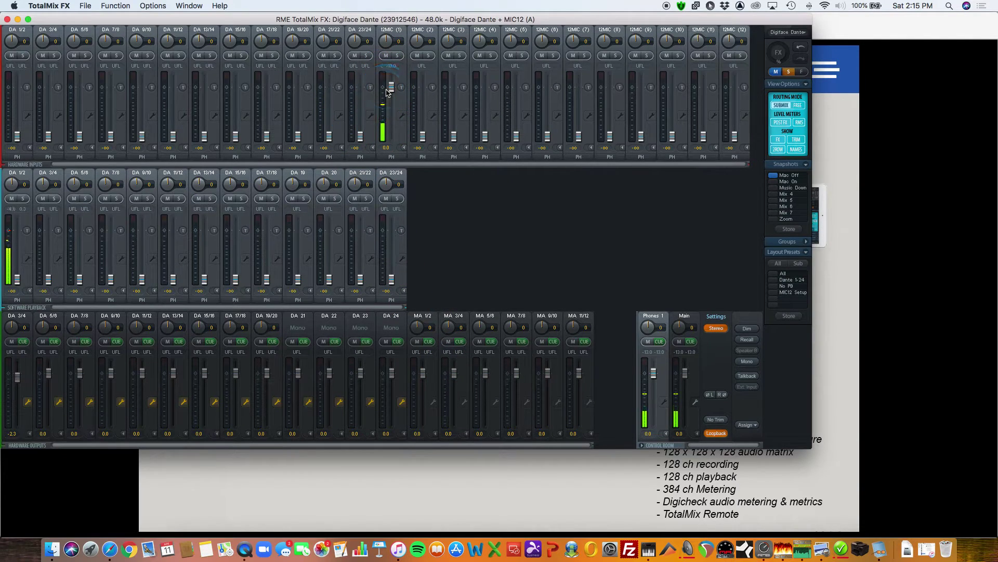
Send software playback DA 1/2 at 0.0 dB to the MADI outputs MA 1/2 and MA 3/4.
left_click(685, 317)
left_click(435, 138)
left_click(11, 266)
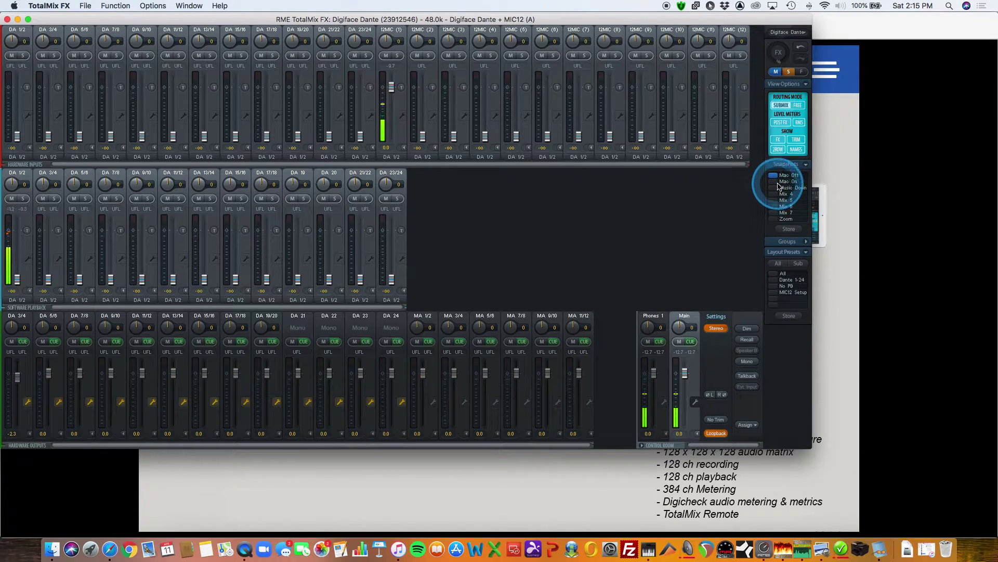
left_click(431, 318)
left_click_drag(18, 279, 17, 229)
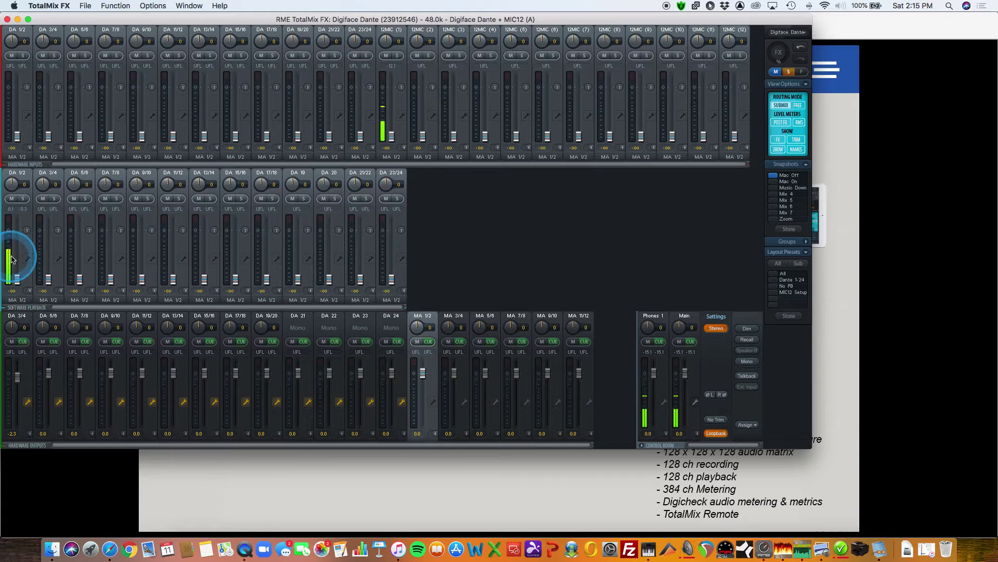
left_click(453, 318)
left_click(15, 283, "super")
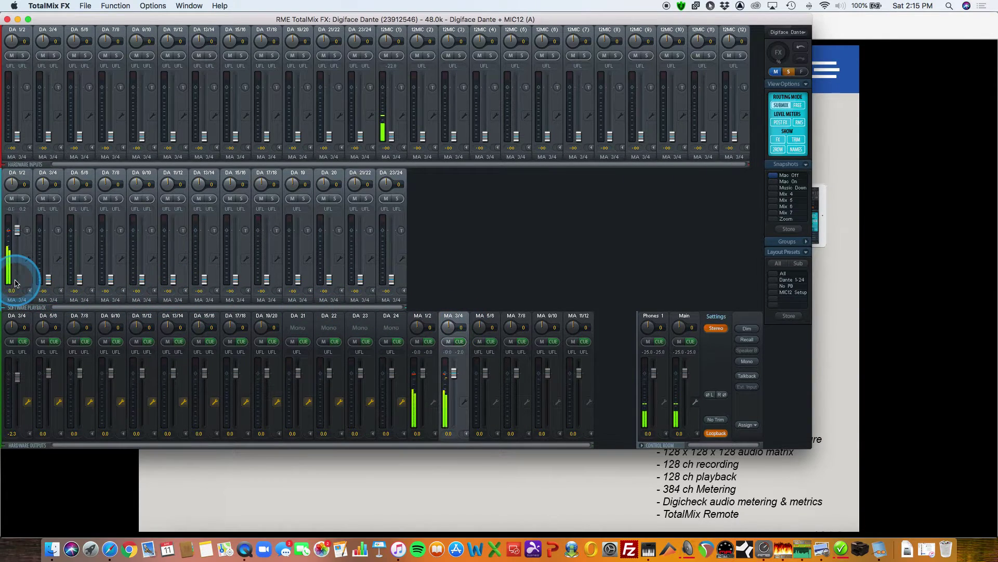
Recall the Mac On snapshot, followed by the Music Down snapshot.
left_click(777, 182)
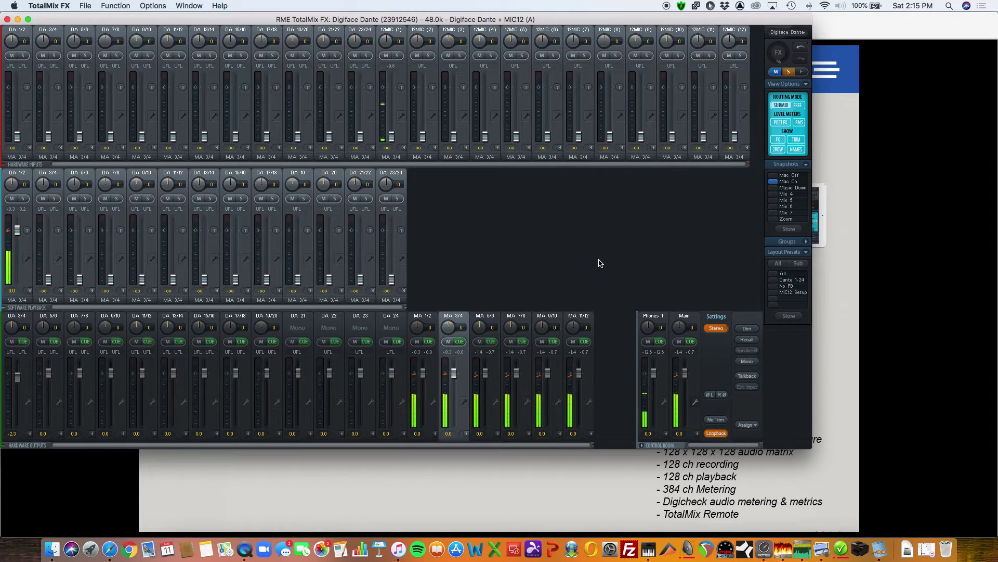
left_click(777, 188)
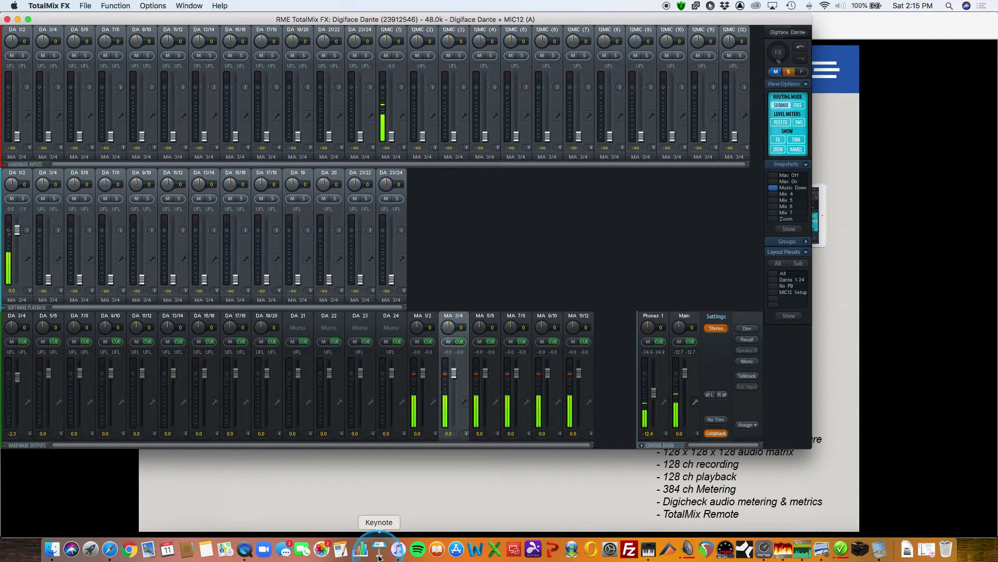
Return to the 12Mic web remote in Safari and route MADI Coaxial inputs 1 to 12 to the AVB 1 output with a 12-channel grid.
left_click(107, 553)
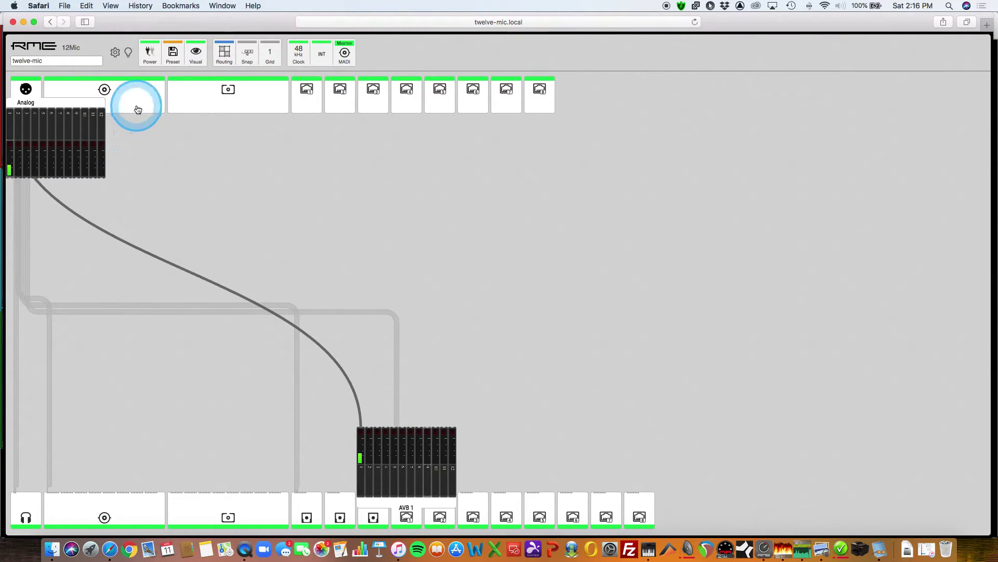
left_click(138, 106)
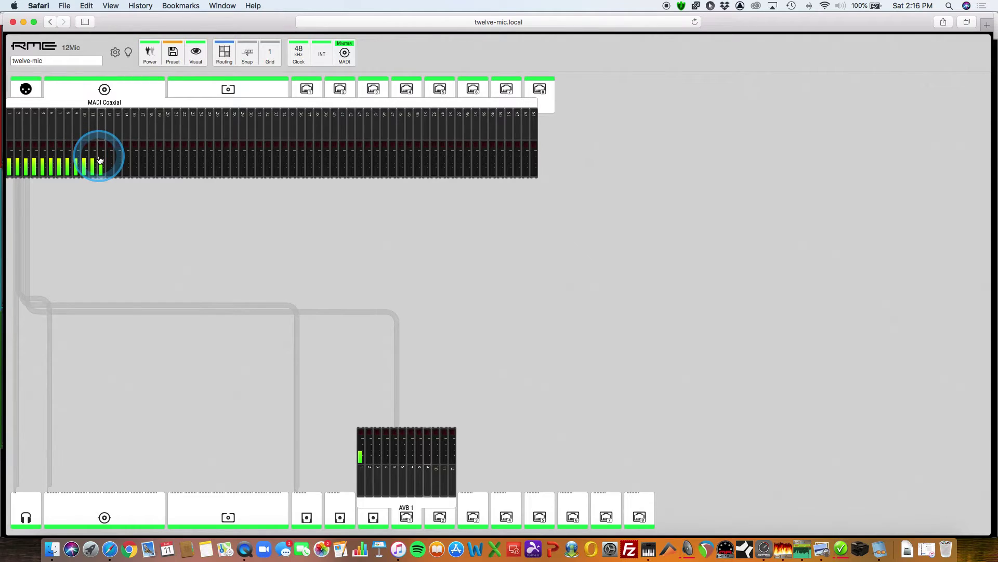
left_click(271, 56)
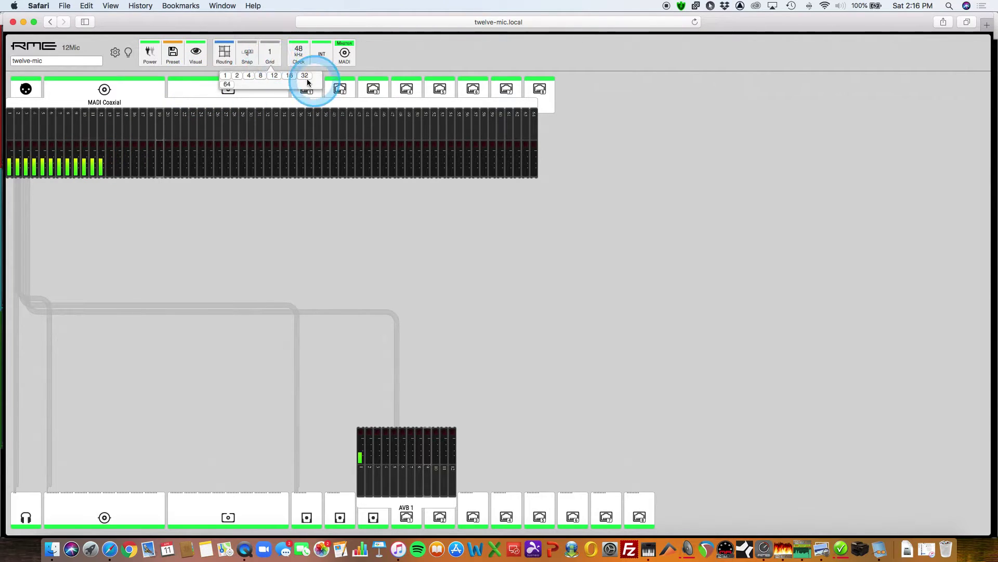
left_click(274, 75)
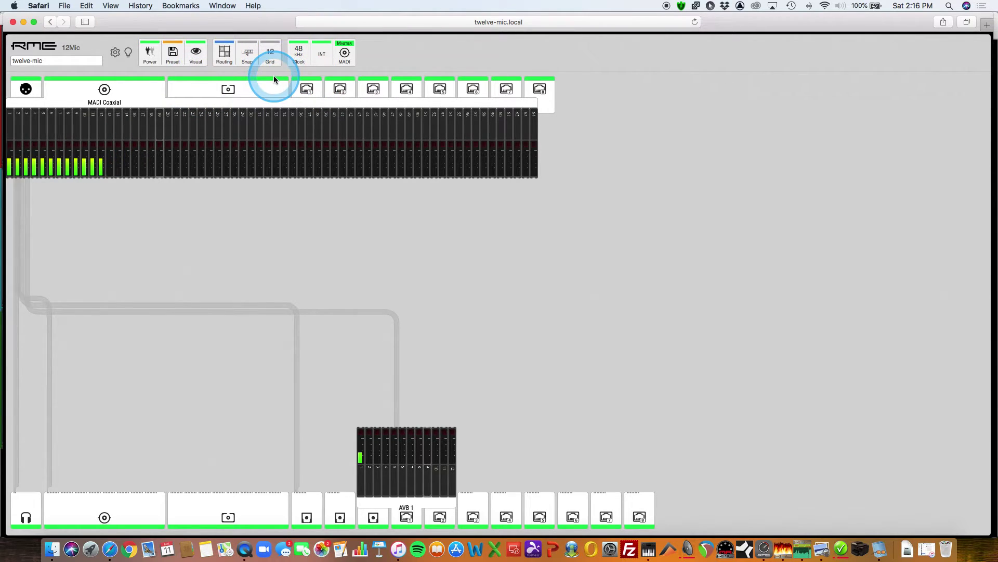
left_click(9, 166)
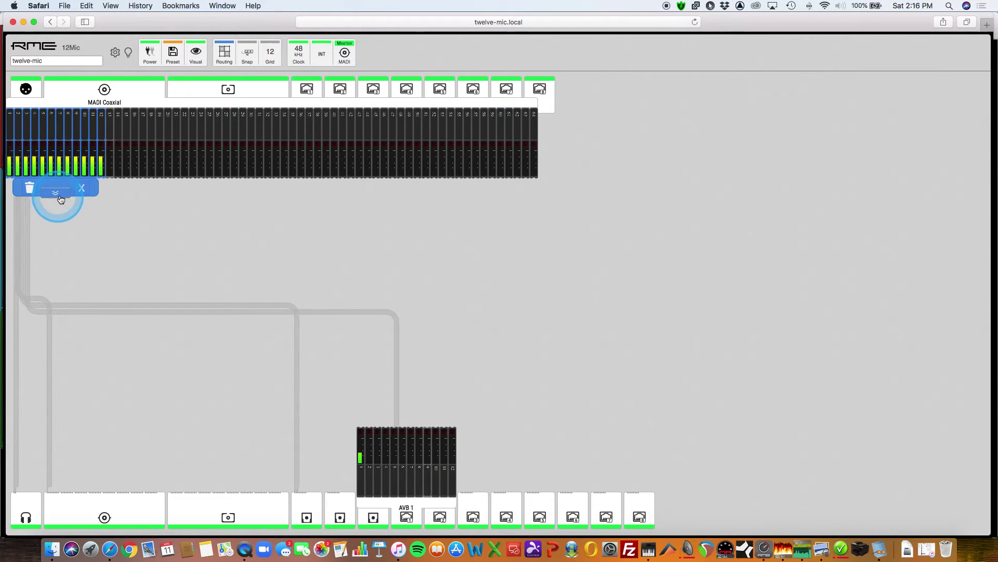
left_click_drag(59, 198, 383, 466)
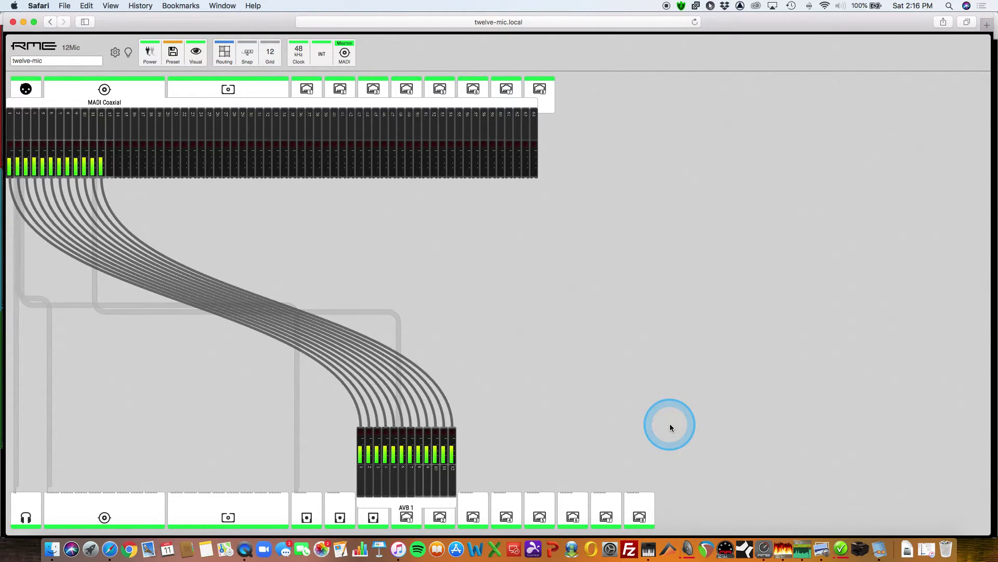
Switch to REAPER, dismiss its About window and start a new empty project.
key("super+Tab")
key("super+Tab")
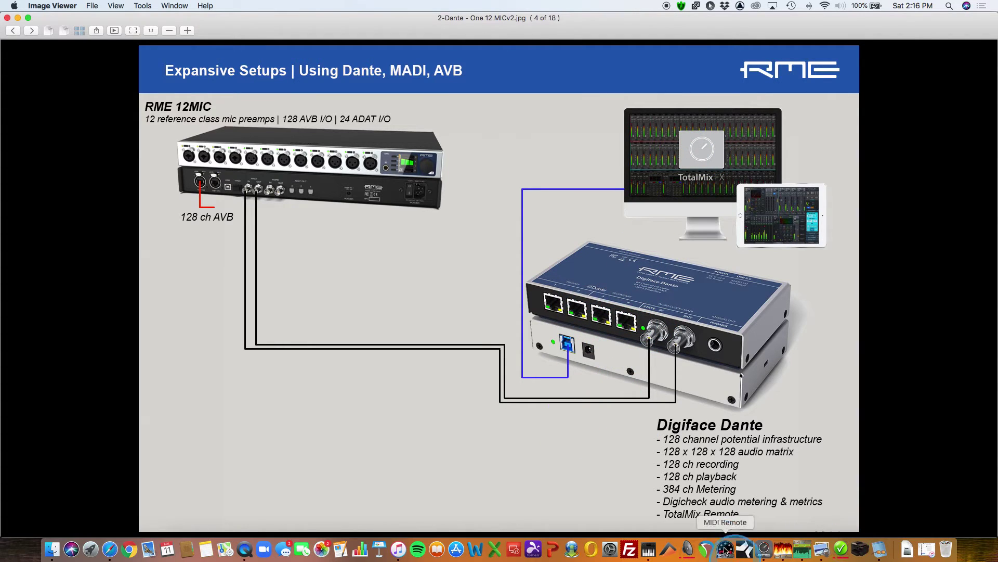
left_click(709, 556)
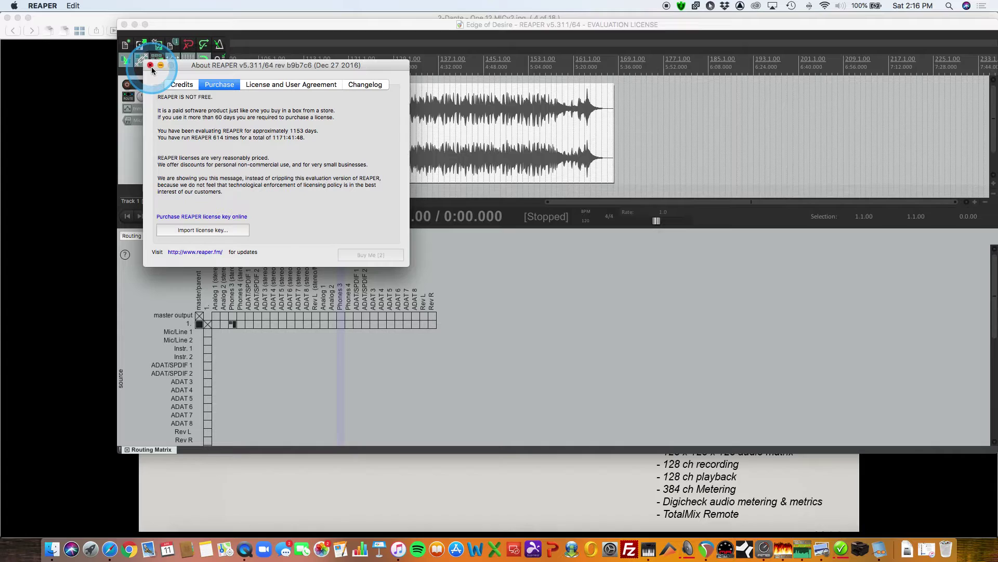
left_click(150, 66)
left_click(91, 6)
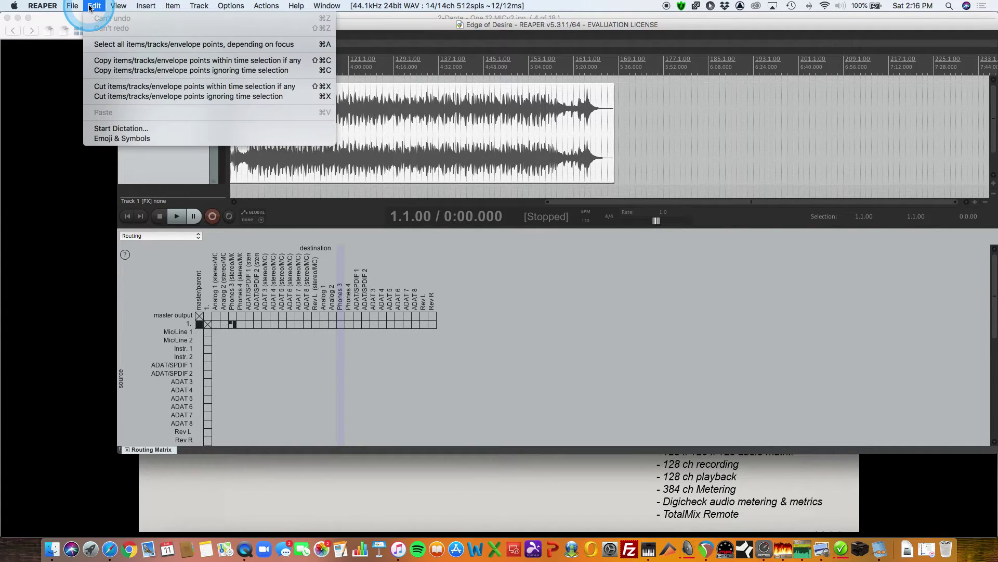
left_click(104, 18)
left_click(161, 156)
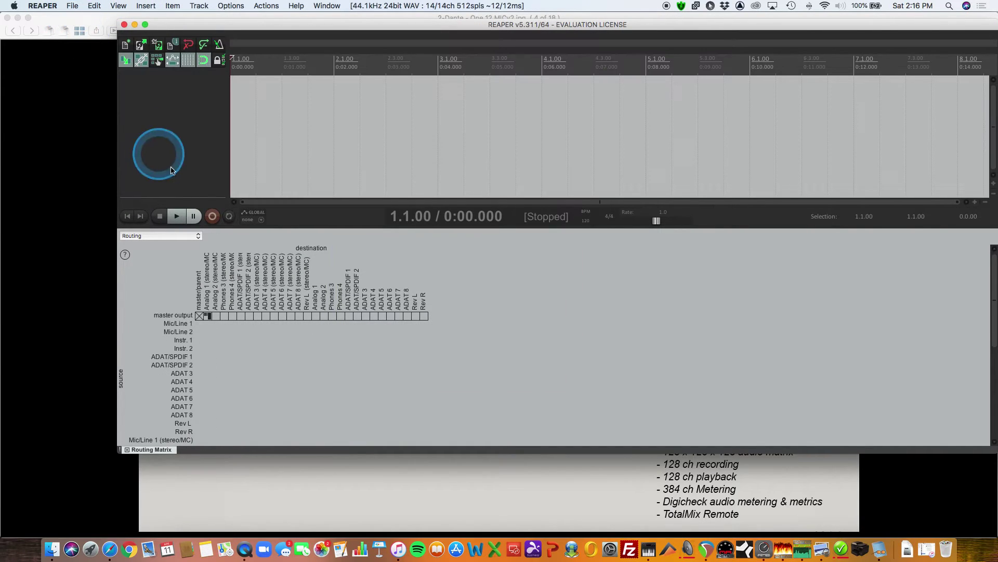
left_click(273, 227)
Set REAPER's audio device to the Digiface Dante, disable the requested sample rate, and apply the preferences.
left_click(42, 6)
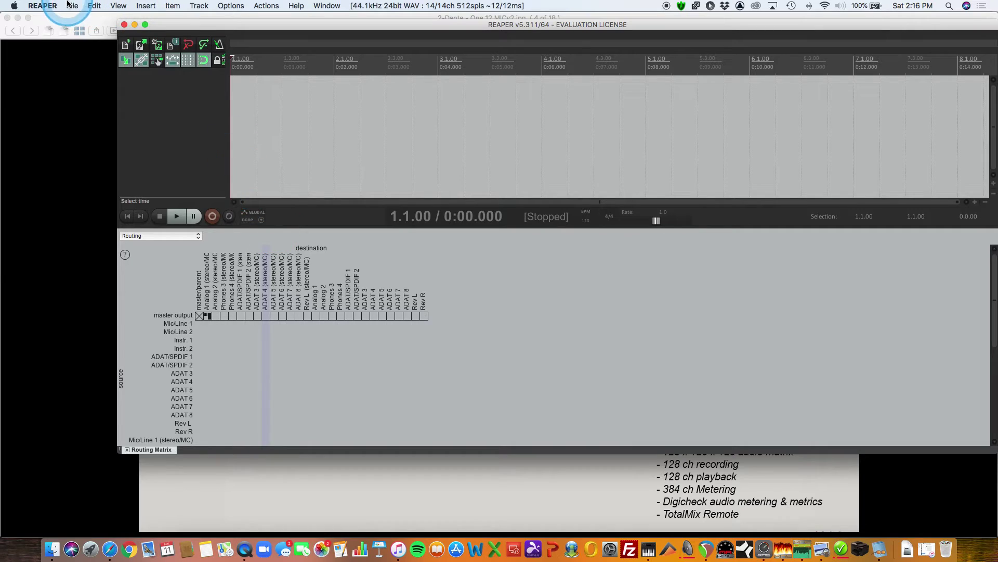
left_click(49, 38)
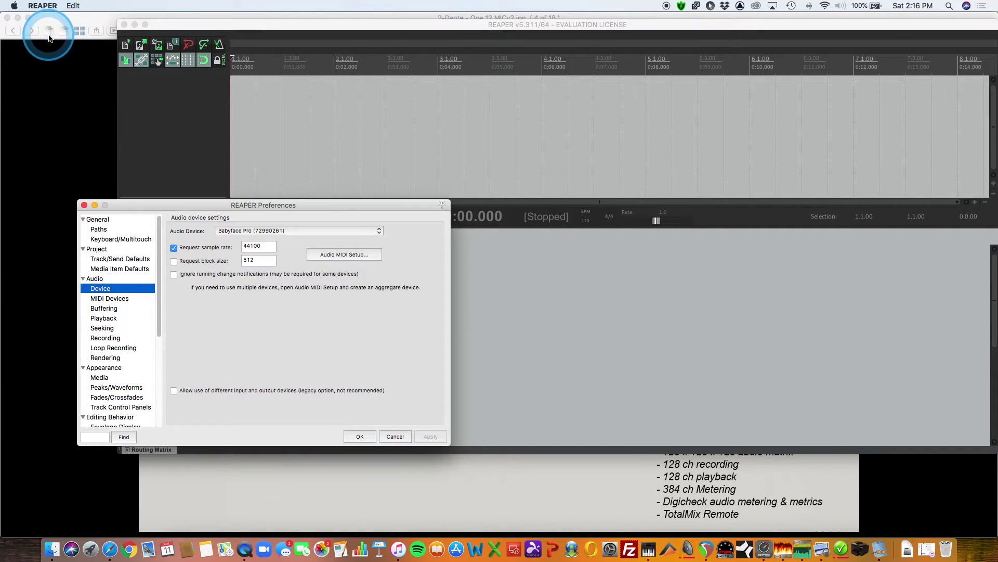
left_click(249, 229)
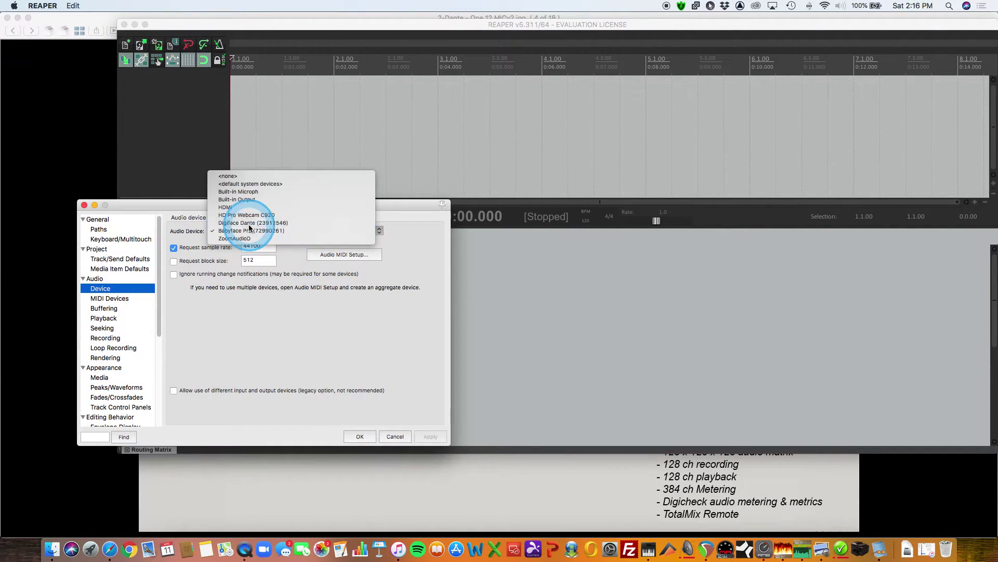
left_click(248, 223)
left_click(428, 428)
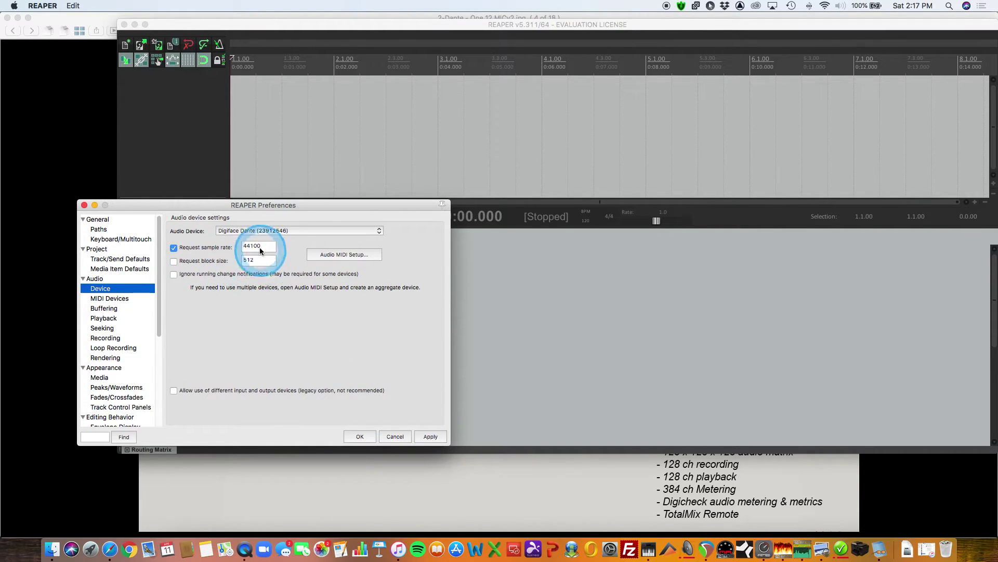
left_click(173, 248)
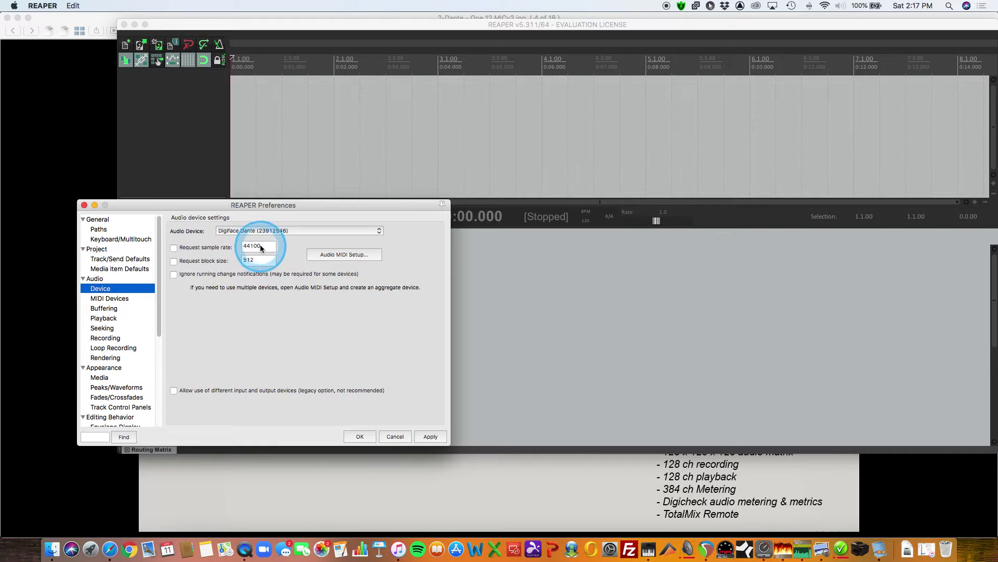
left_click(434, 437)
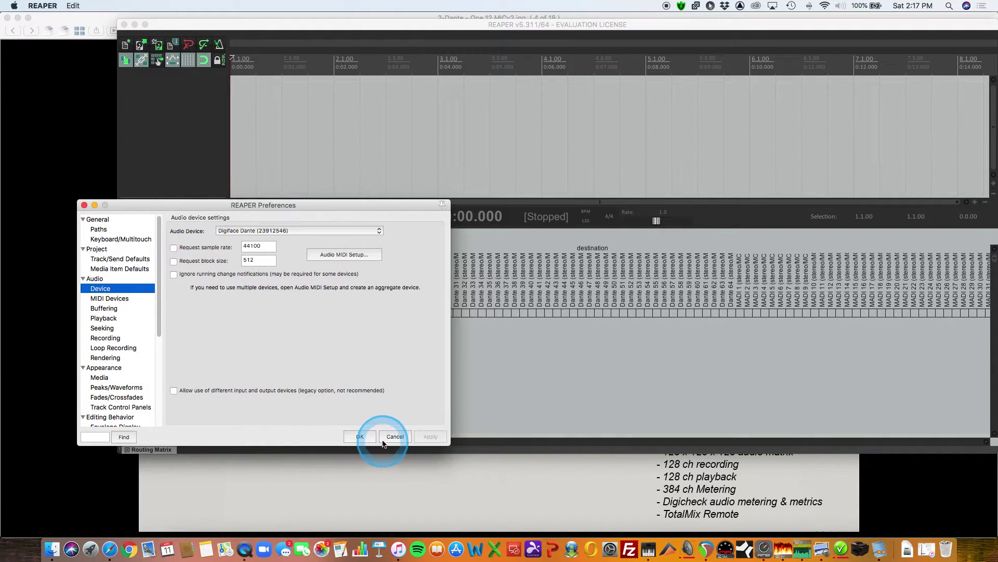
left_click(359, 436)
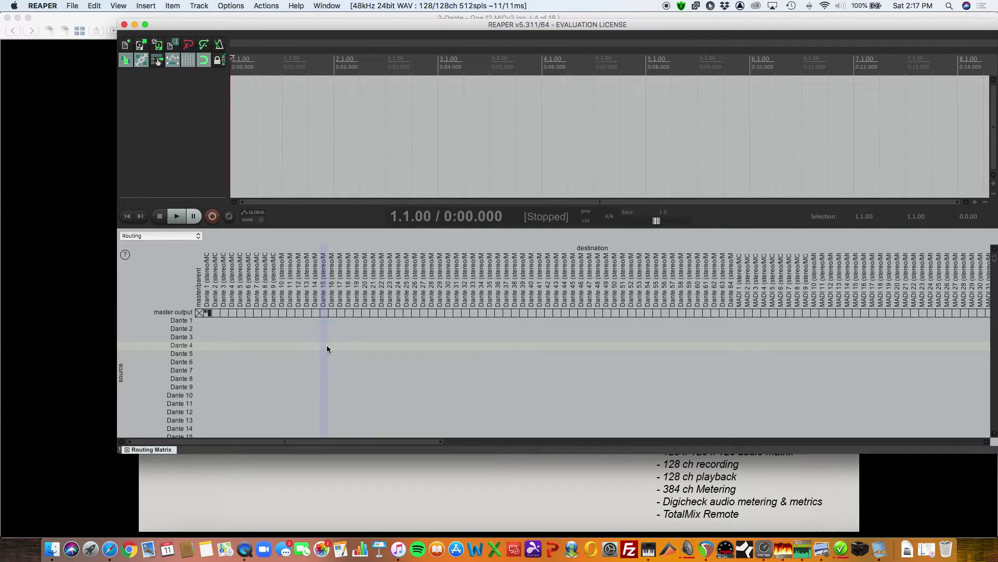
Route the master output to Dante 3/4 instead of Dante 1/2, and shrink the routing matrix to enlarge the arrange area.
left_click(216, 314)
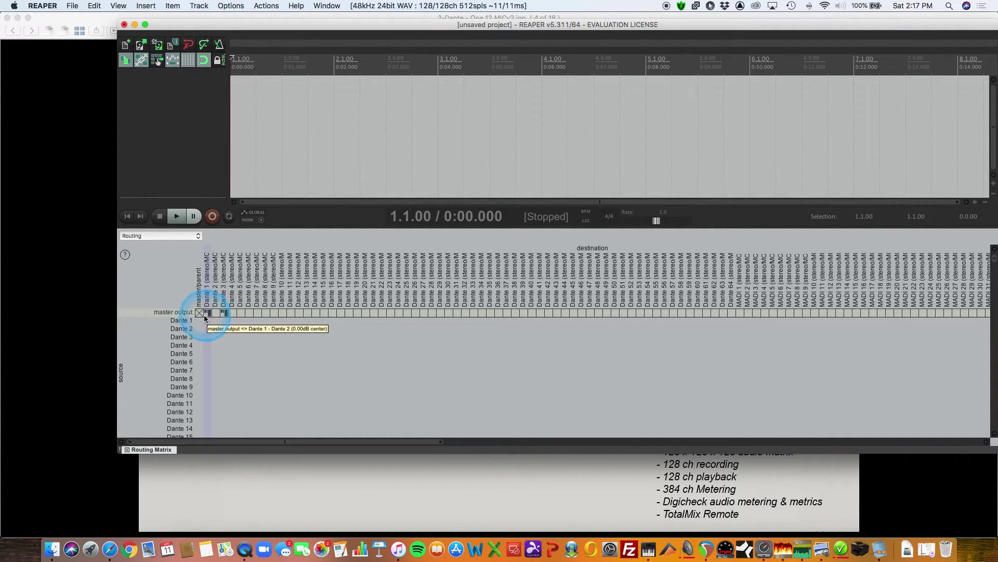
left_click(215, 314)
left_click(386, 268)
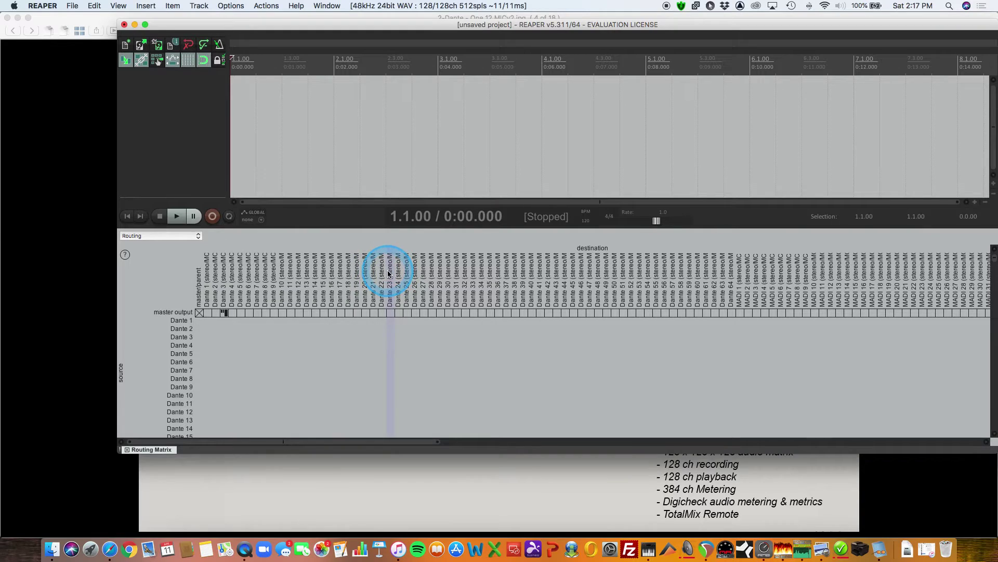
left_click_drag(306, 218, 330, 347)
Insert a new track and increase its height to reveal its input controls.
left_click(188, 4)
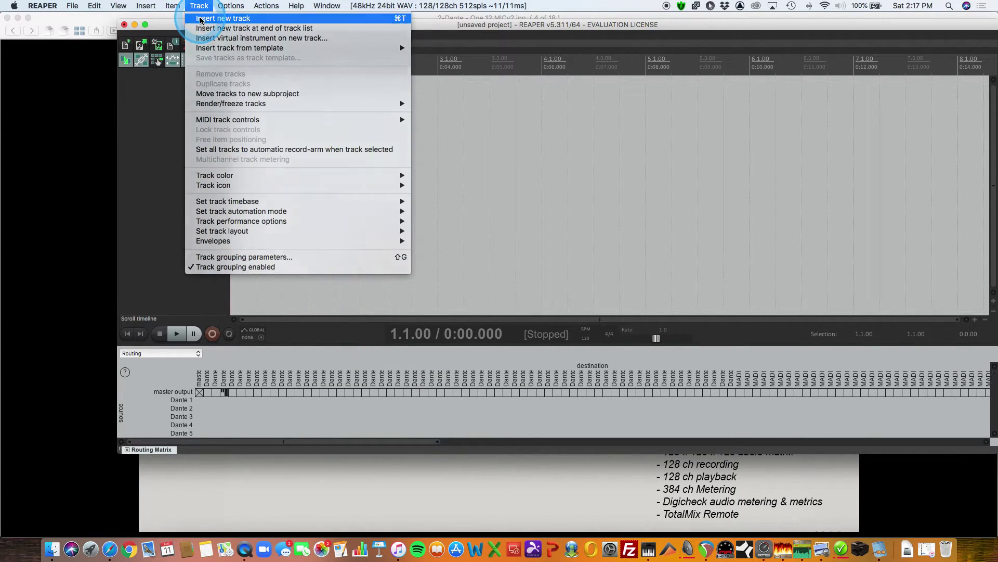
left_click(197, 12)
left_click(175, 116)
left_click_drag(175, 112, 177, 148)
Set the new track's mono input to MADI 1 and arm the track for recording.
left_click(144, 122)
mouse_move(156, 130)
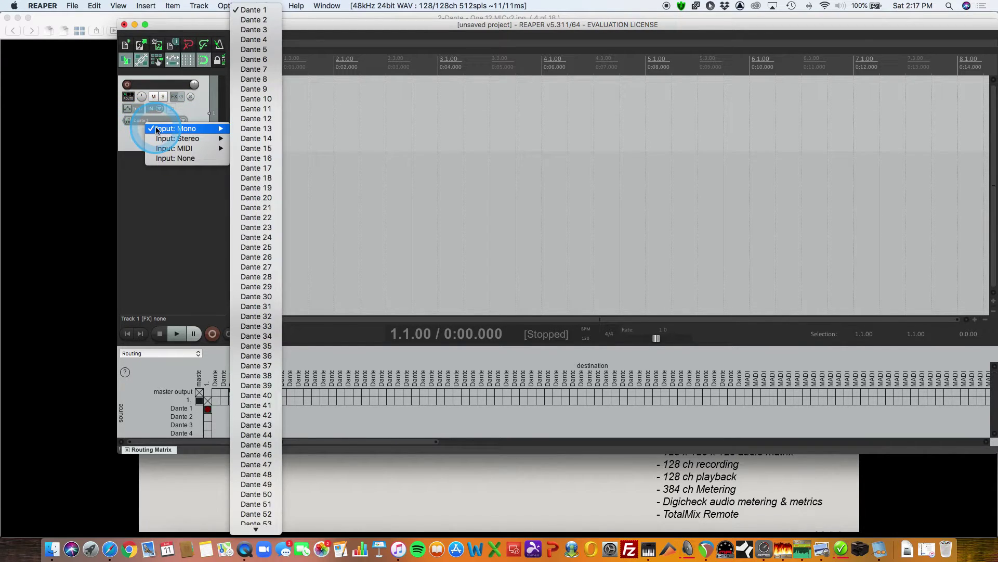
scroll(267, 509, "down", 5)
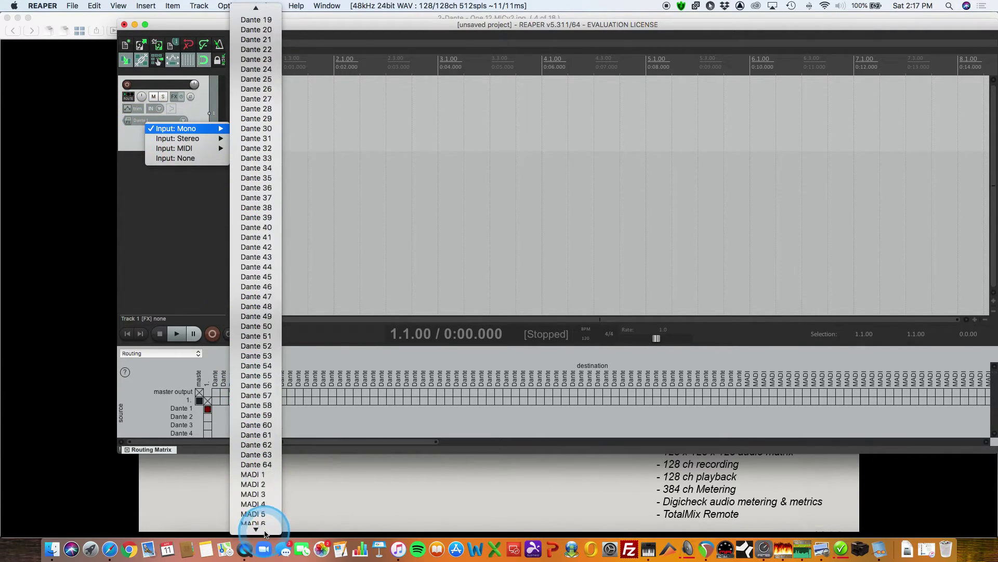
left_click(260, 436)
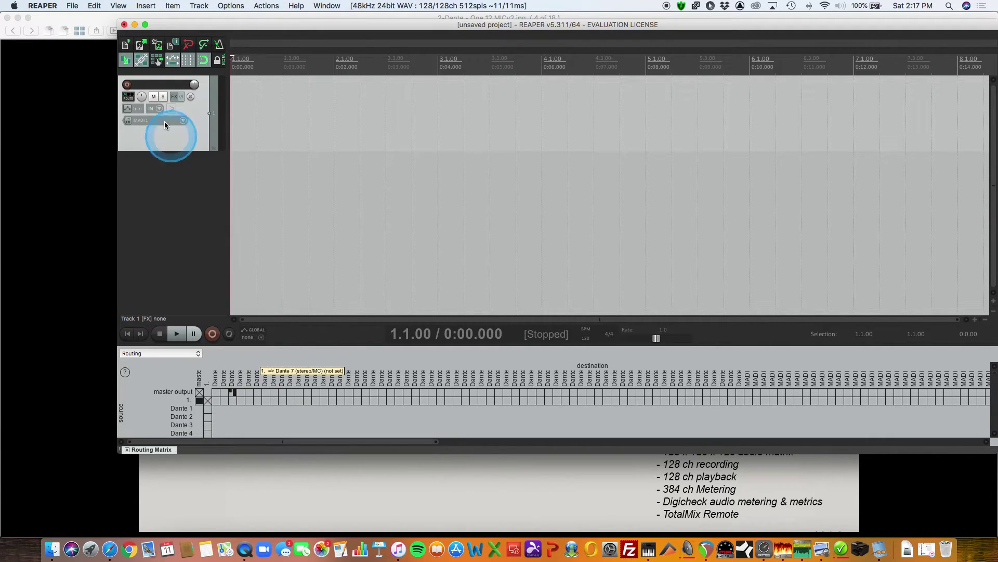
left_click(127, 84)
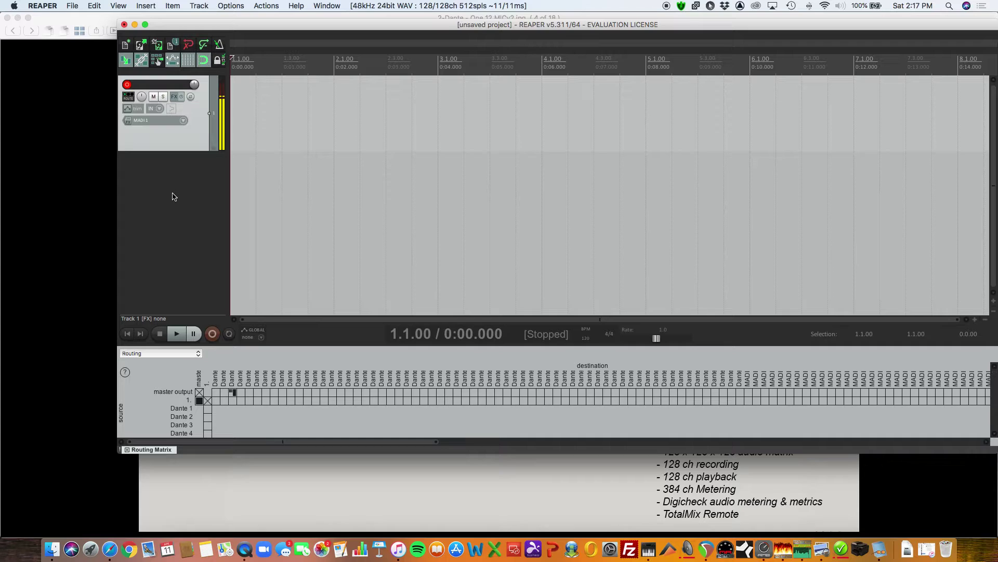
left_click(194, 154)
left_click(283, 211)
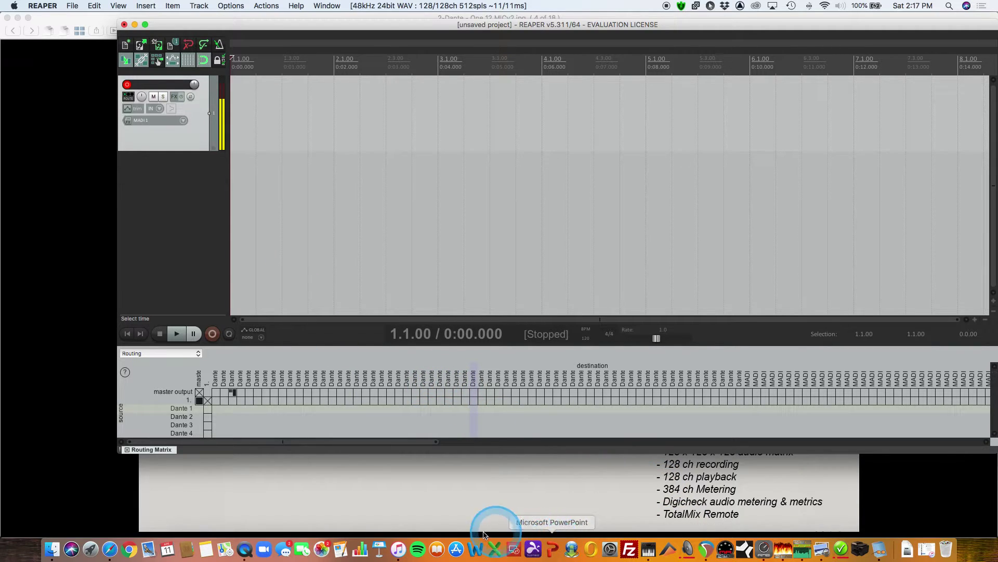
Switch to the 12Mic web remote in Safari, open the analog inputs, and leave the routing view to show their preamp controls.
left_click(109, 549)
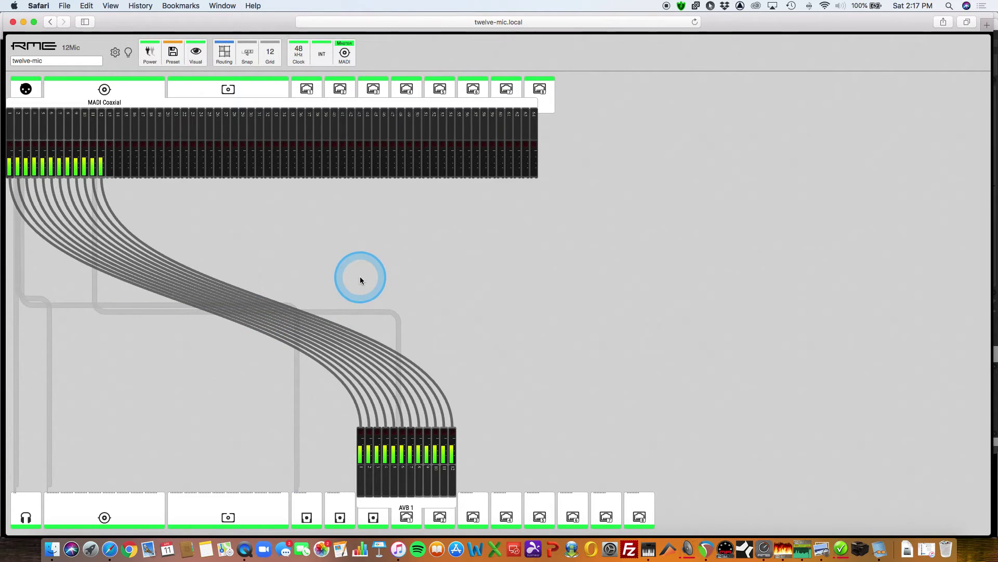
left_click(26, 89)
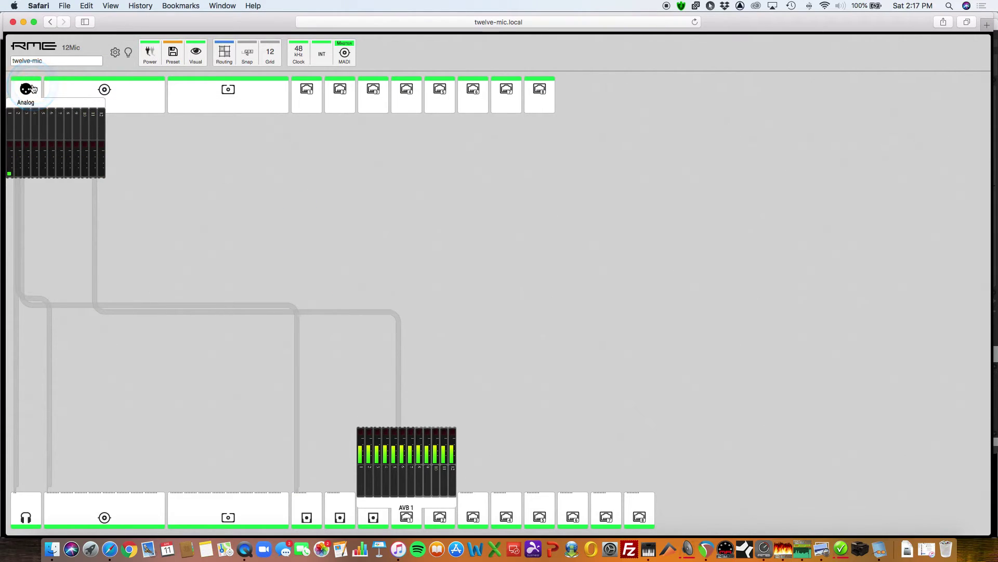
left_click(228, 52)
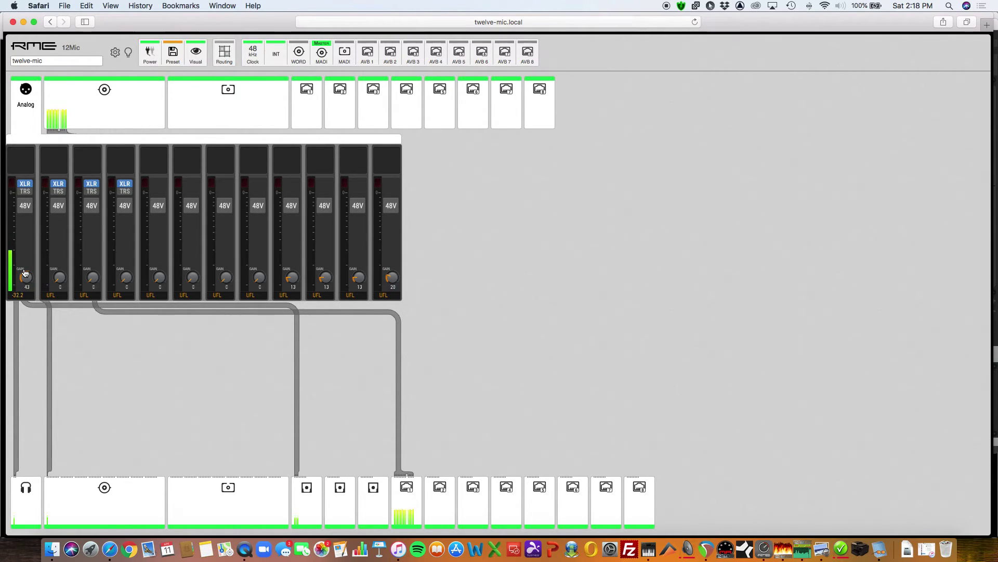
left_click(3, 311)
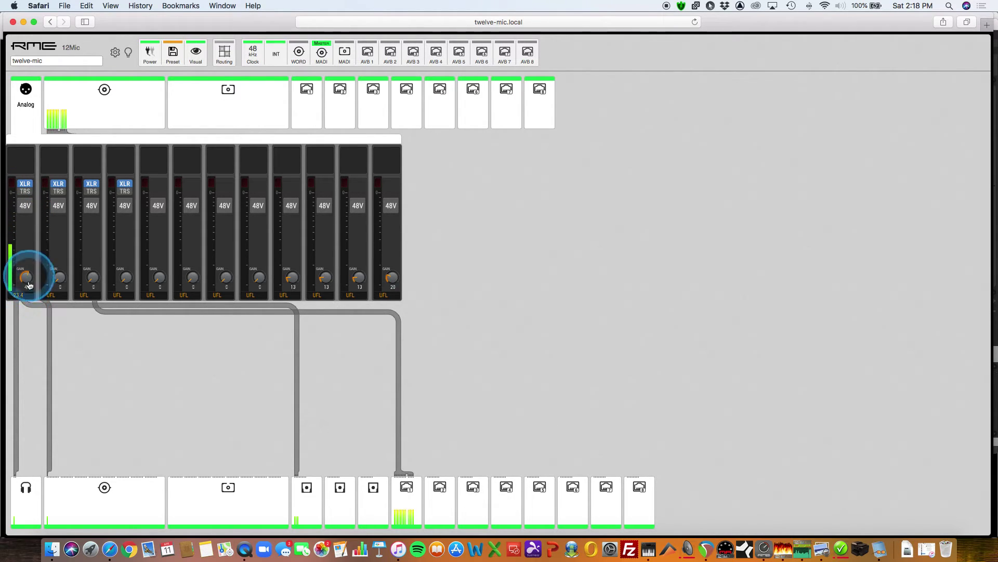
left_click_drag(27, 288, 26, 196)
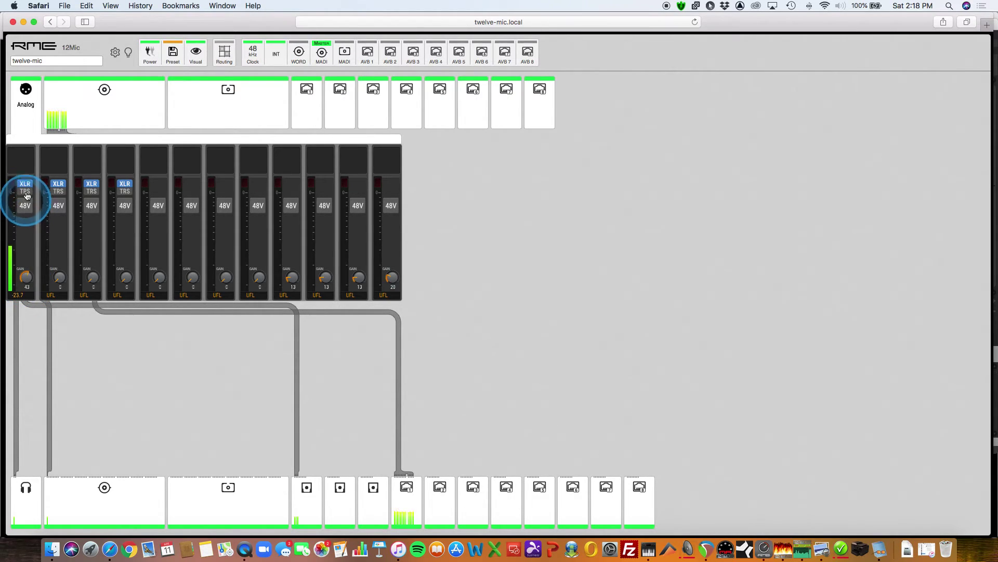
Select analog input channels 1 to 3 and link their gains as a group.
left_click(23, 290)
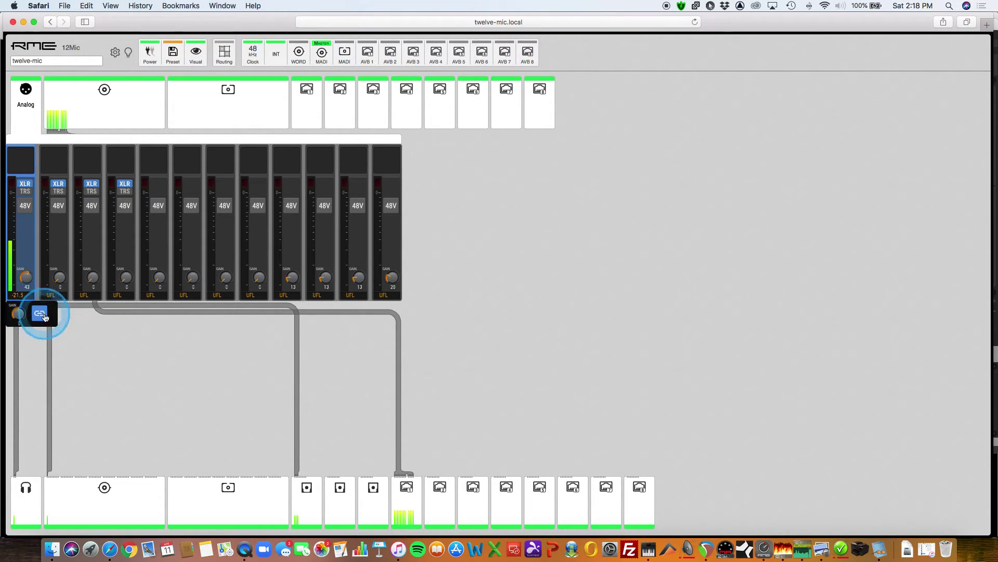
left_click(60, 260)
left_click(86, 259)
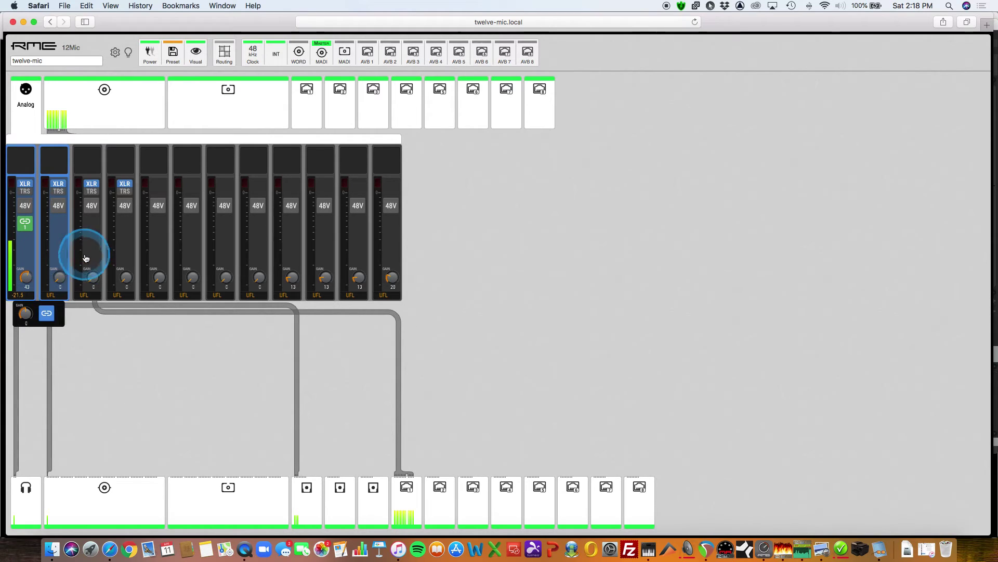
left_click(63, 312)
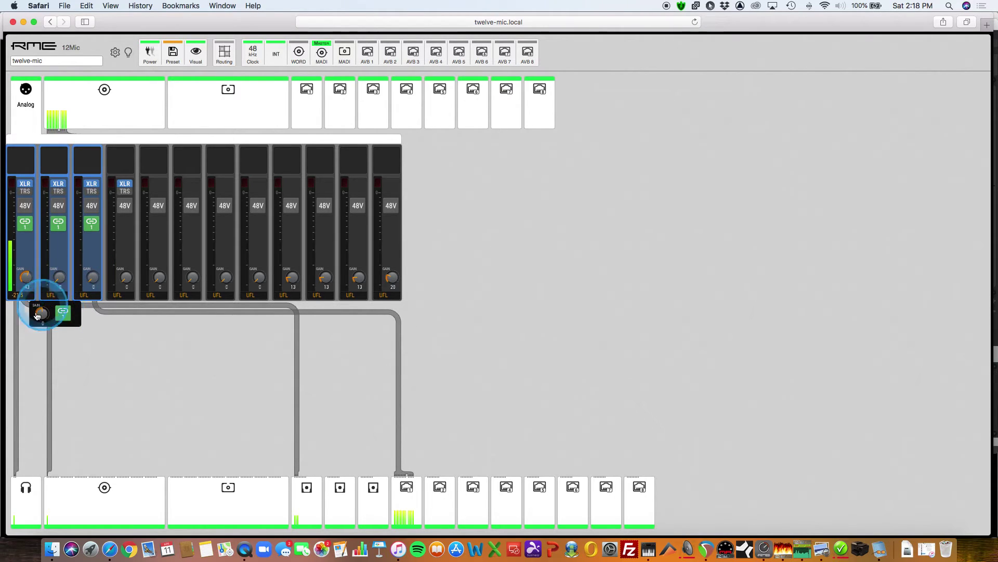
Offset the individual gains in the linked group and raise them together to 47, 15 and 5 for analog channels 1 to 3.
scroll(56, 277, "up", 1)
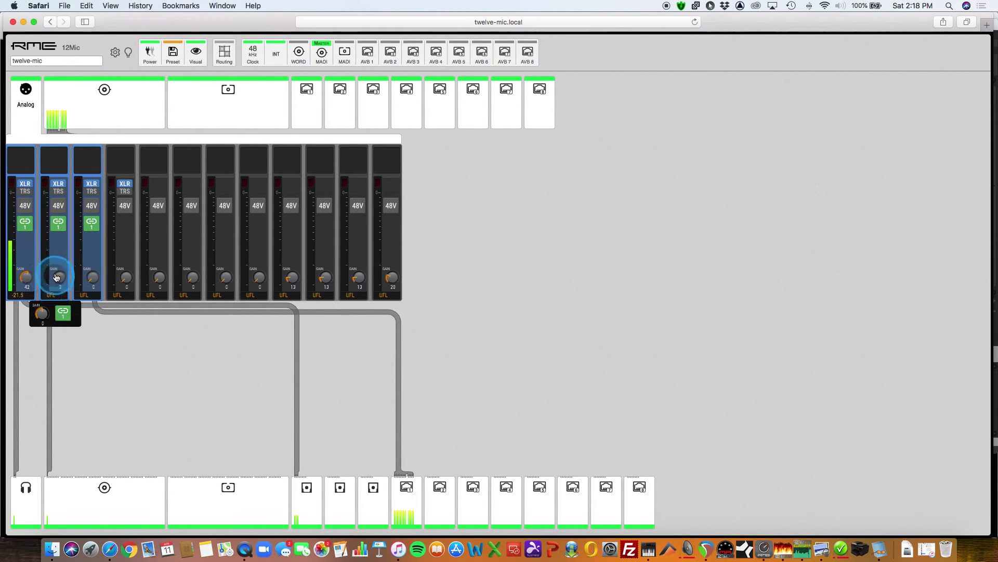
scroll(57, 272, "down", 2)
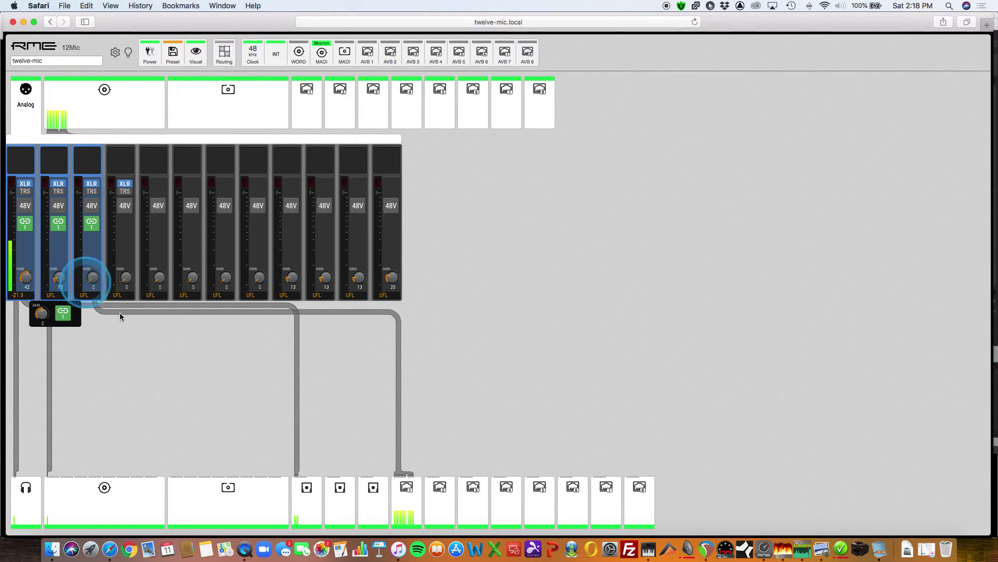
left_click(29, 284)
left_click_drag(29, 285, 38, 312)
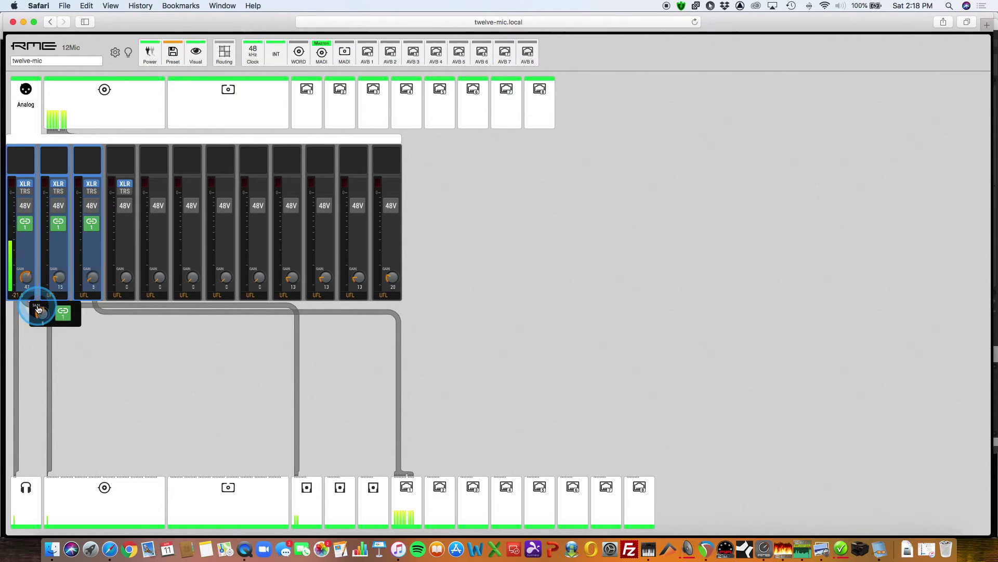
Unlink the gains of analog channels 1 to 3, relink them as group 1, and dissolve the group again.
left_click(61, 312)
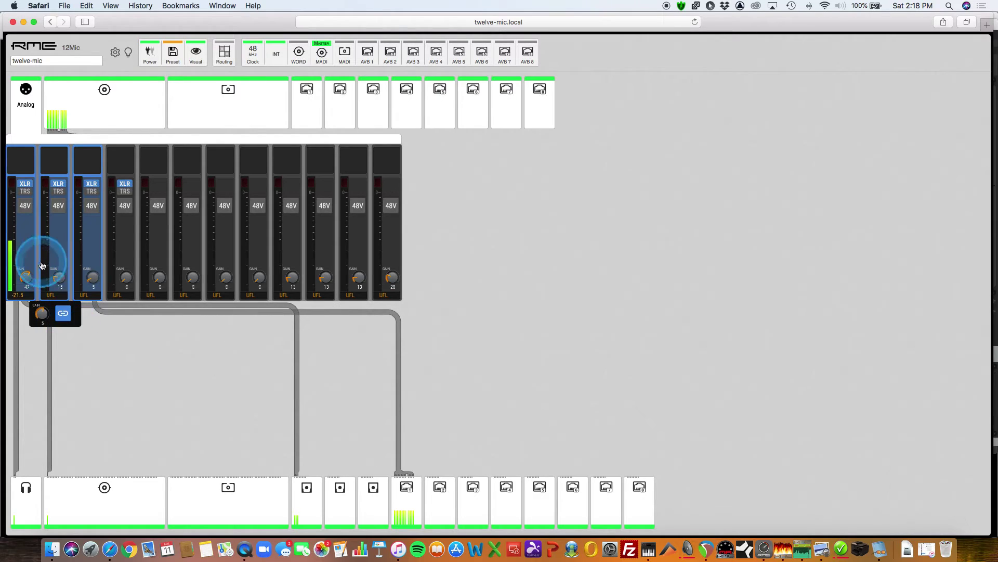
left_click(63, 314)
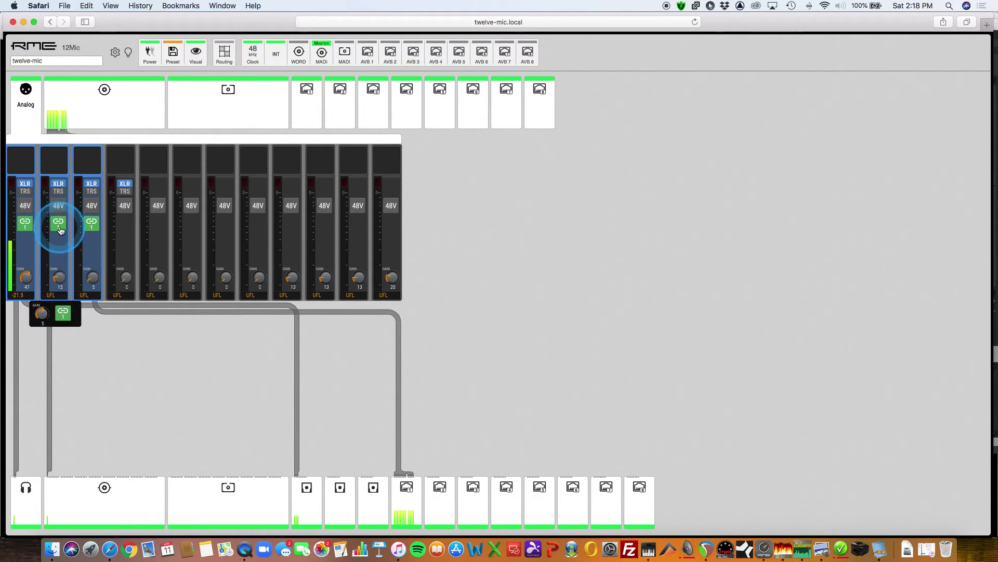
right_click(87, 224)
left_click(52, 225)
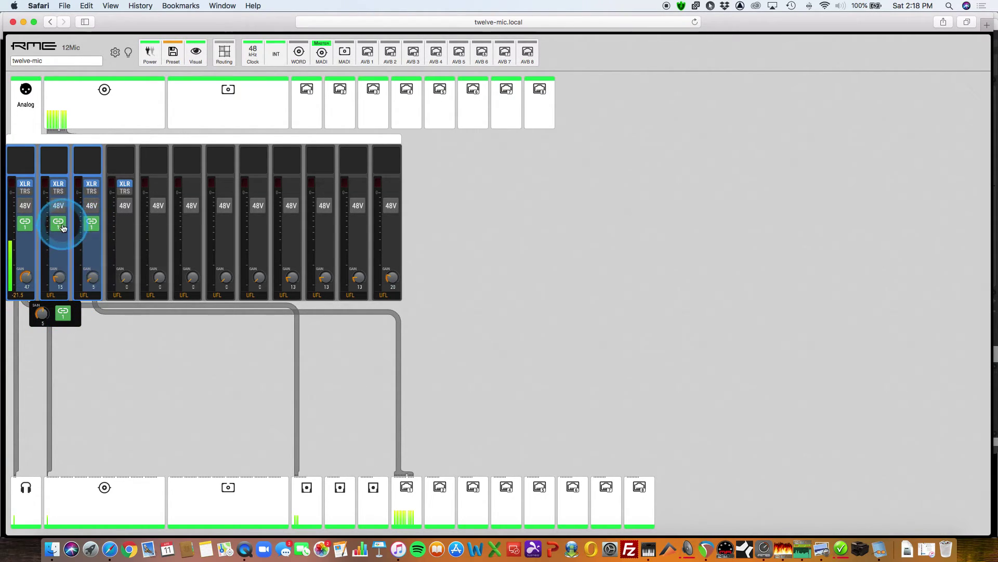
left_click(63, 314)
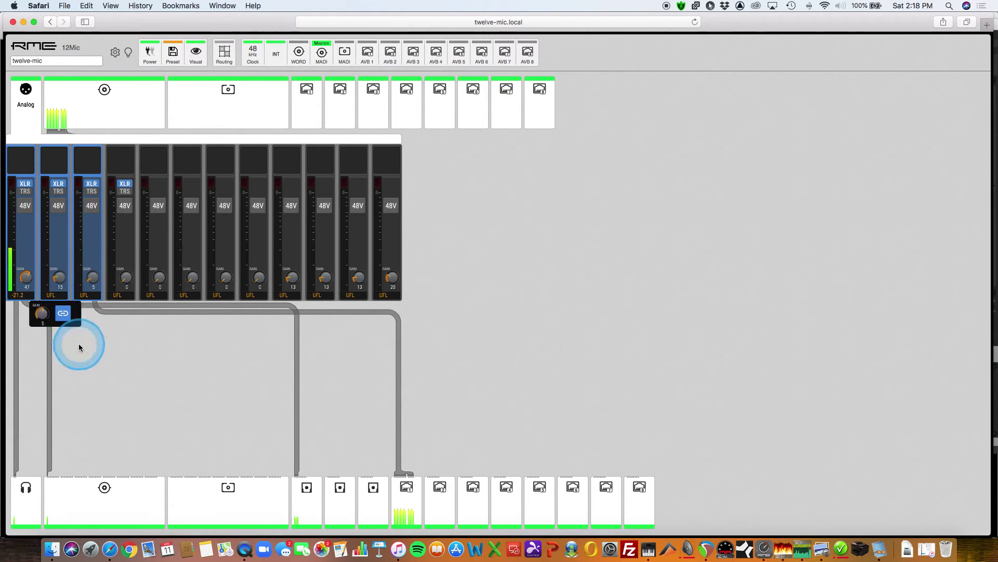